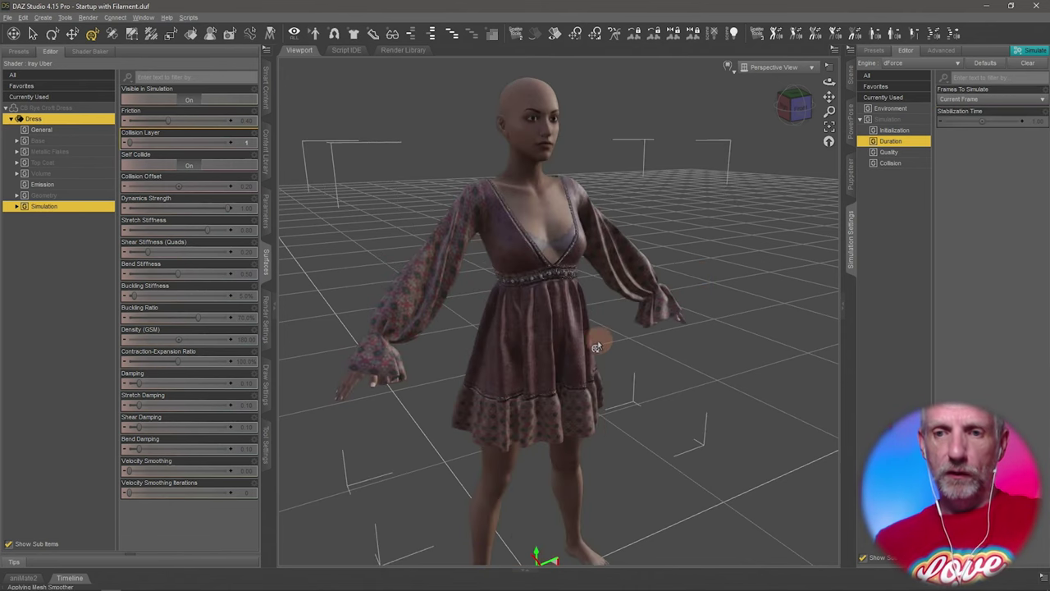
Set the frames to simulate to Animated (Use Timeline Play Range)
mouse_move(591, 345)
left_mouse_down()
mouse_move(547, 336)
mouse_move(591, 347)
mouse_move(577, 339)
mouse_move(579, 321)
mouse_move(583, 343)
left_mouse_up()
left_click(998, 100)
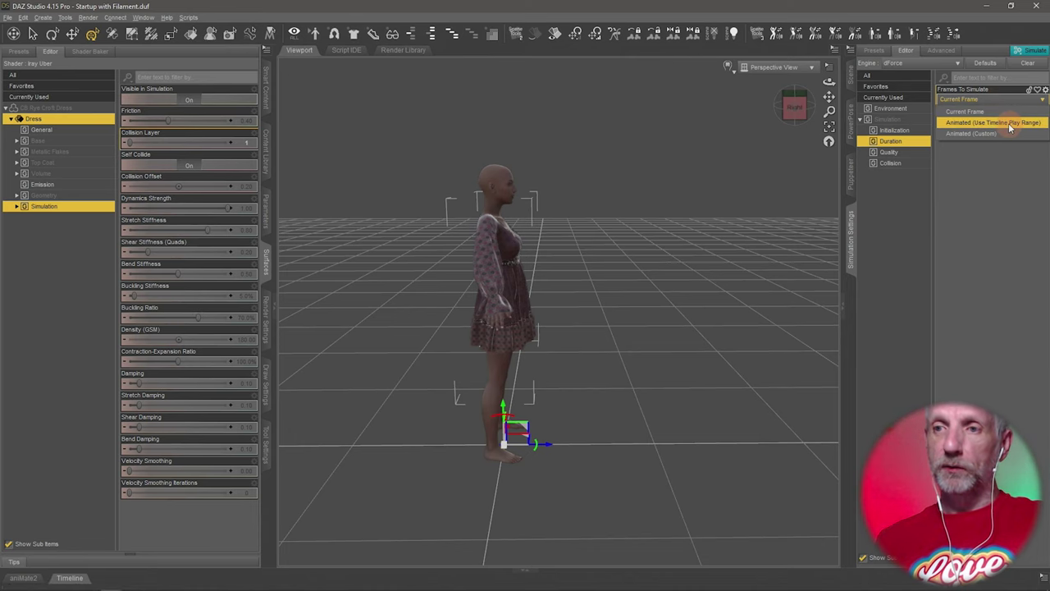
left_click(1009, 126)
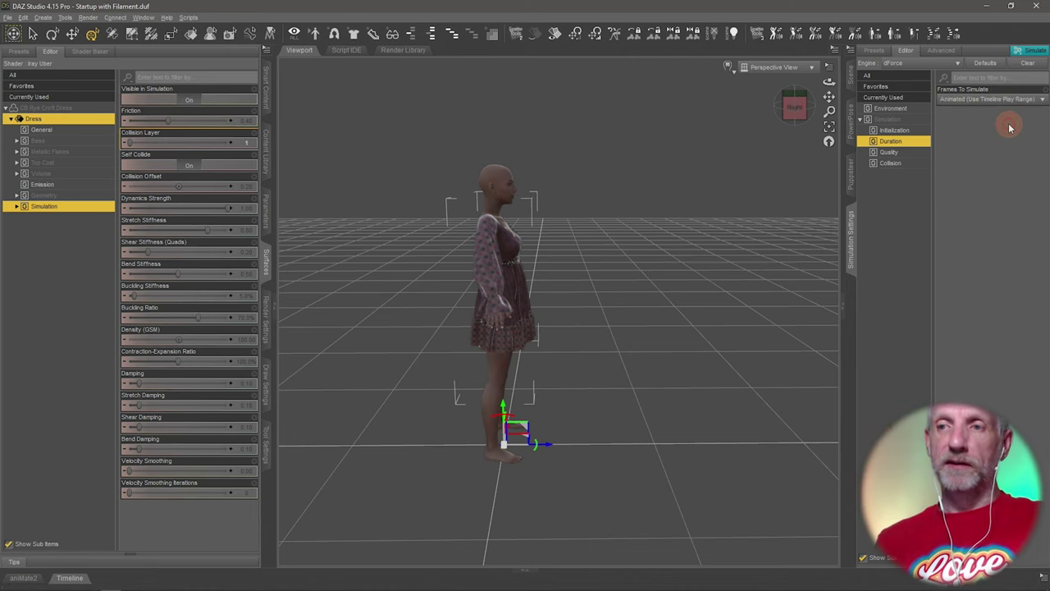
middle_click_drag(607, 374, 644, 362)
mouse_move(611, 369)
left_mouse_down()
mouse_move(600, 370)
mouse_move(613, 371)
mouse_move(604, 380)
left_mouse_up()
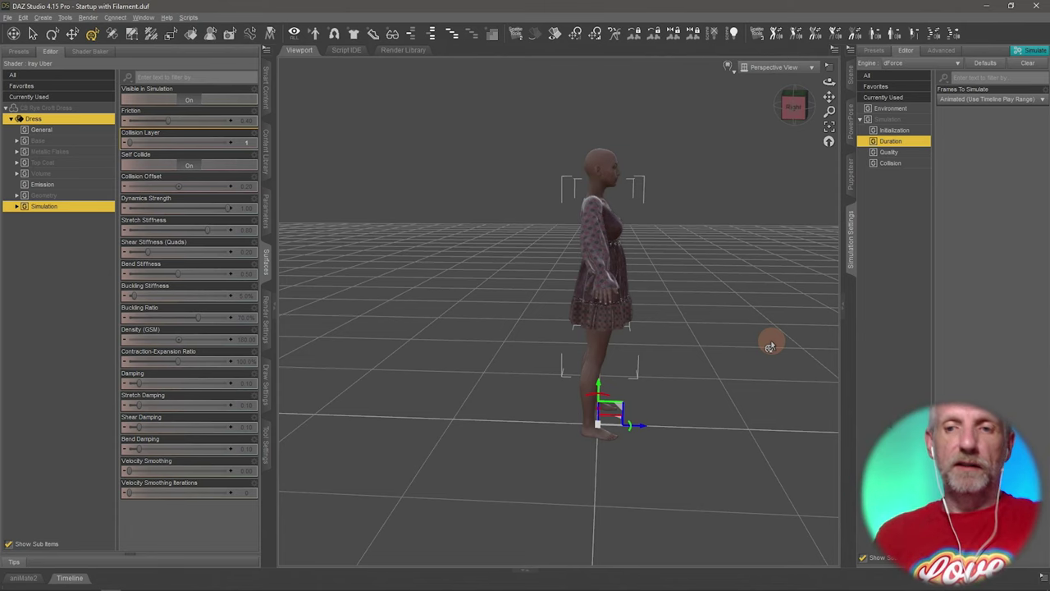
scroll(715, 318, "up", 6)
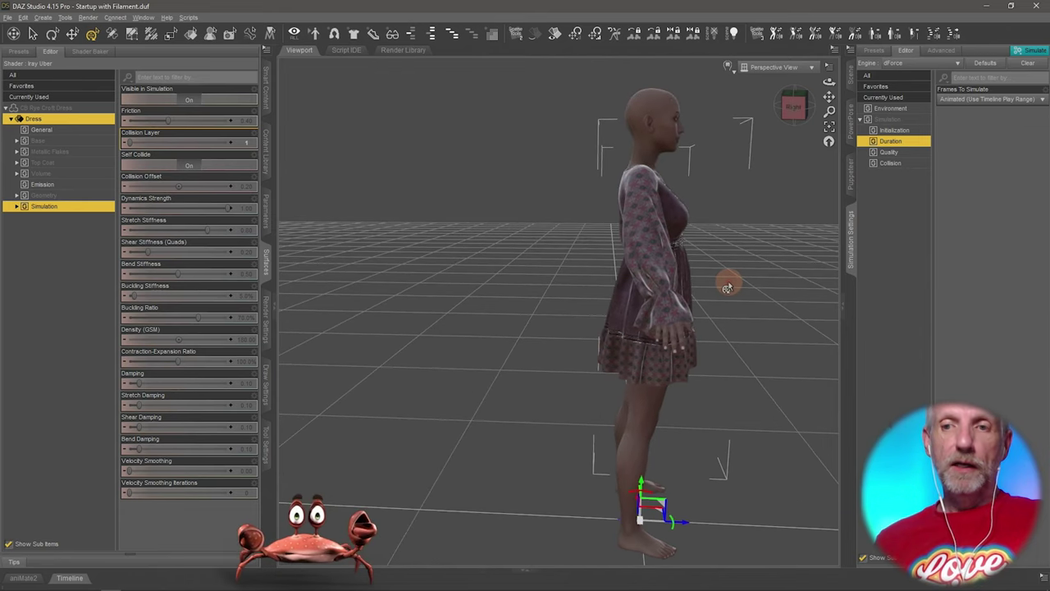
scroll(727, 287, "down", 5)
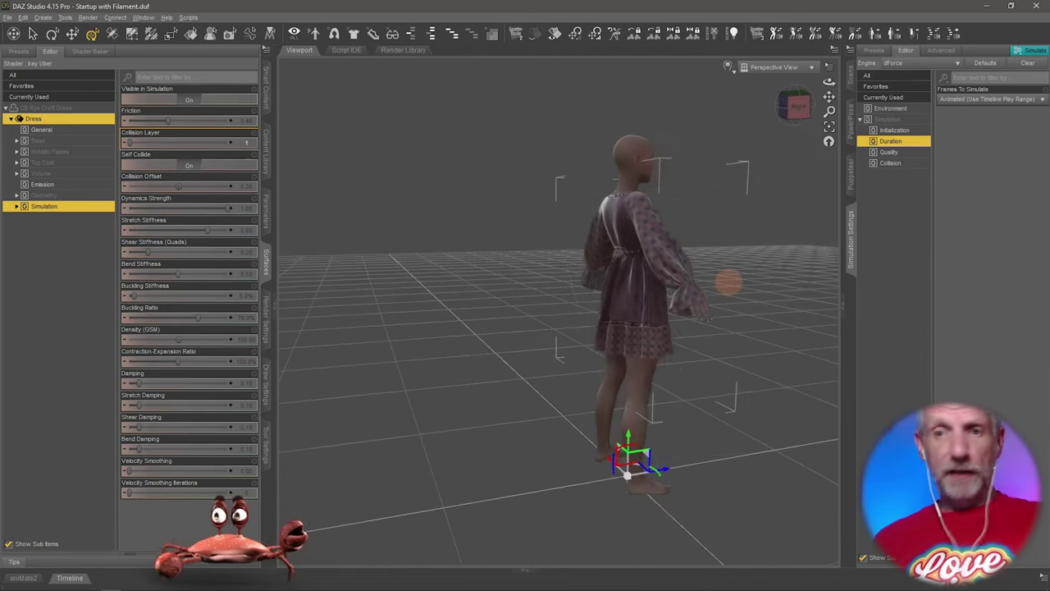
middle_click_drag(728, 282, 729, 284)
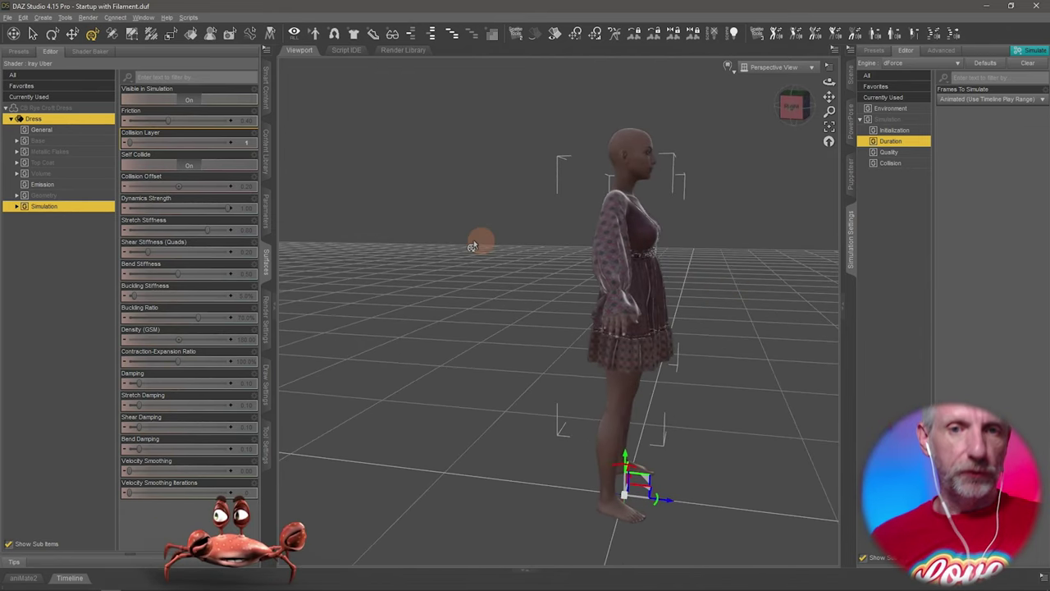
Load the DTD Single Chair prop from the Double Triangle Diner product into the scene
left_click(269, 155)
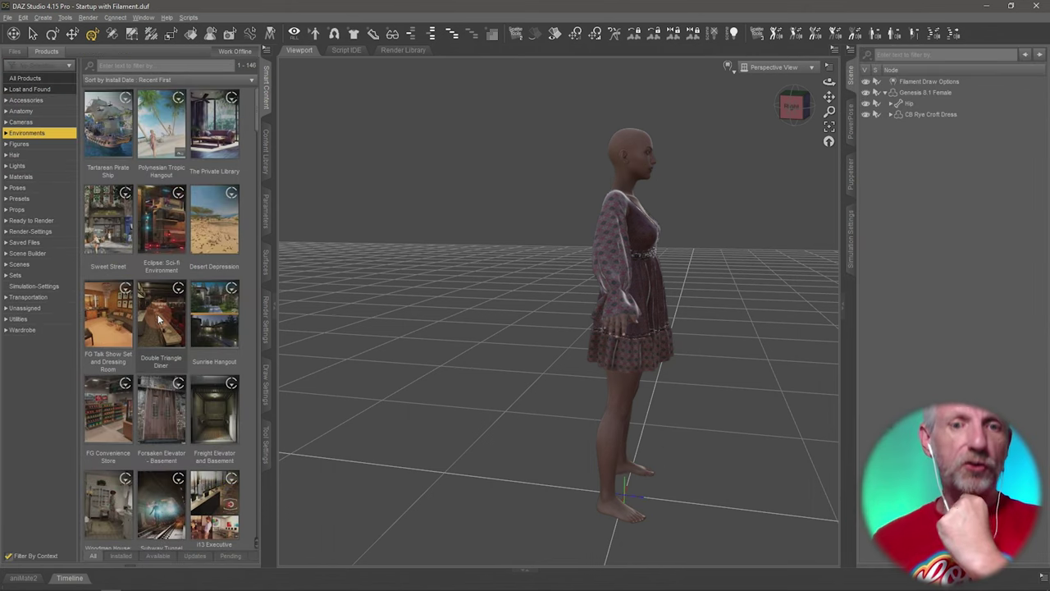
mouse_move(158, 318)
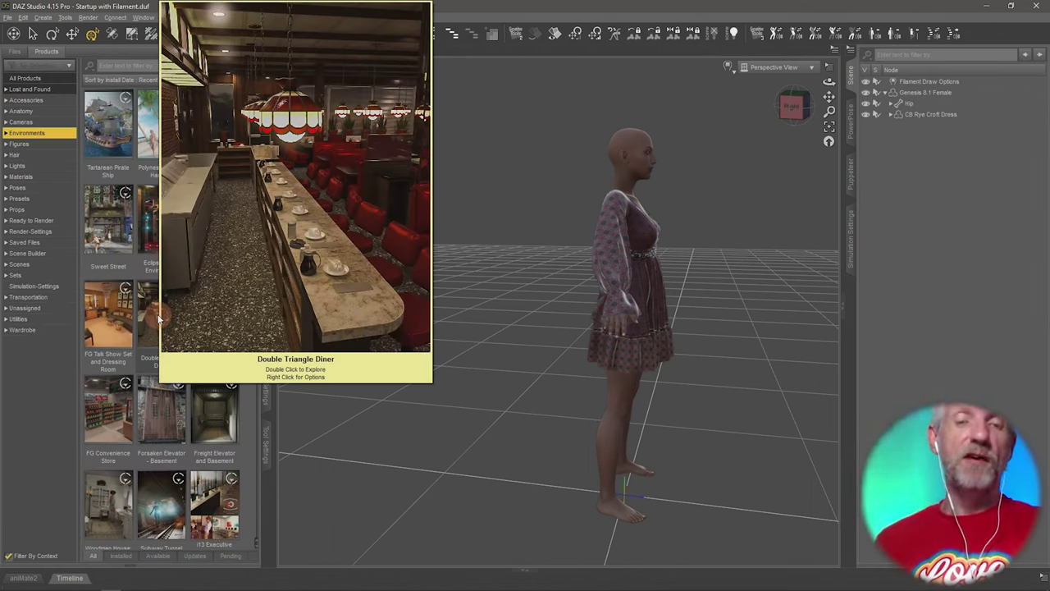
double_click(158, 318)
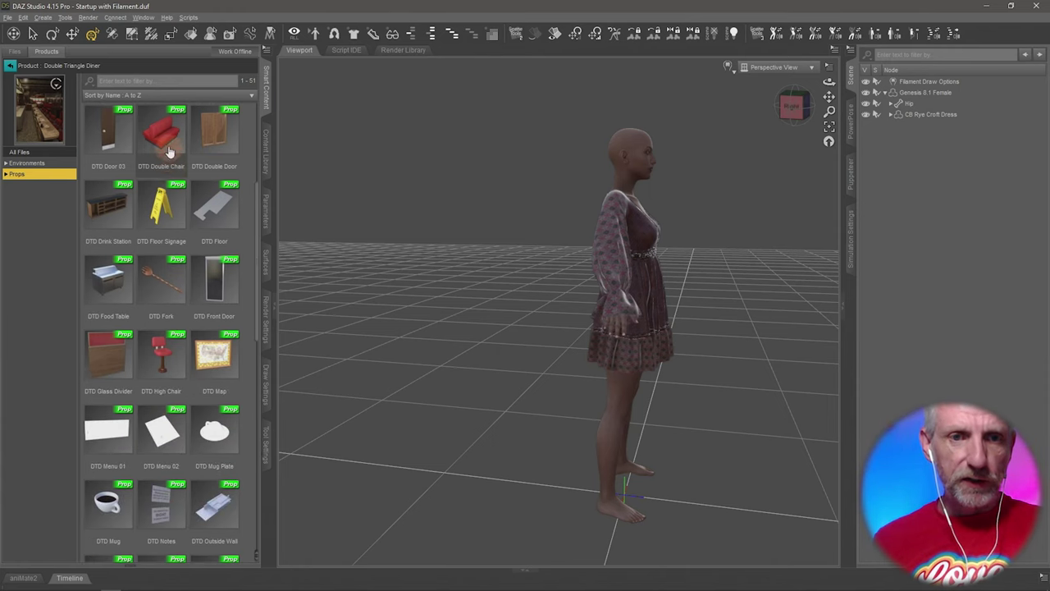
mouse_move(169, 151)
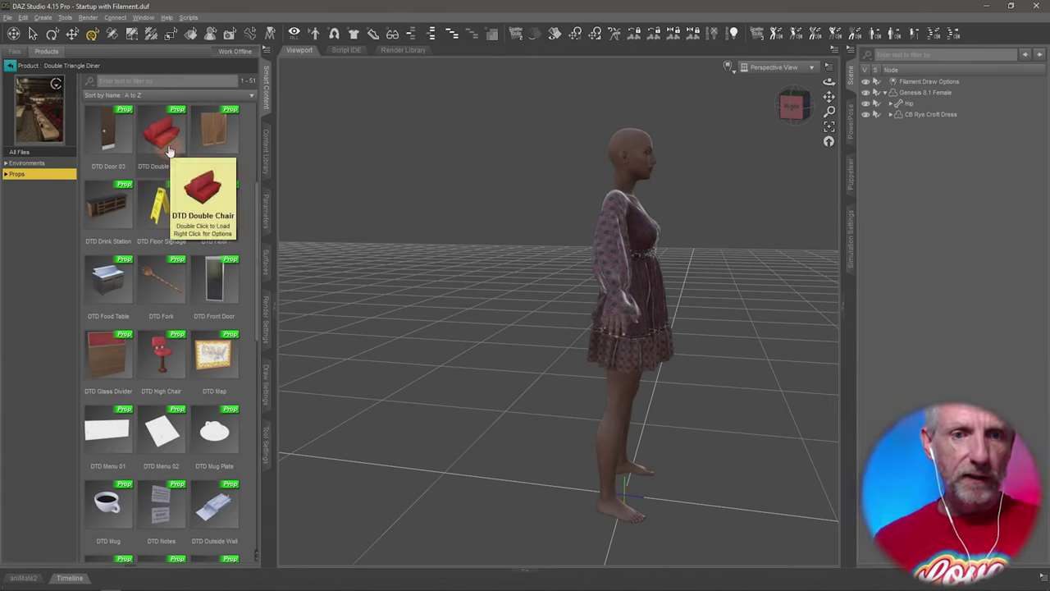
scroll(164, 242, "down", 6)
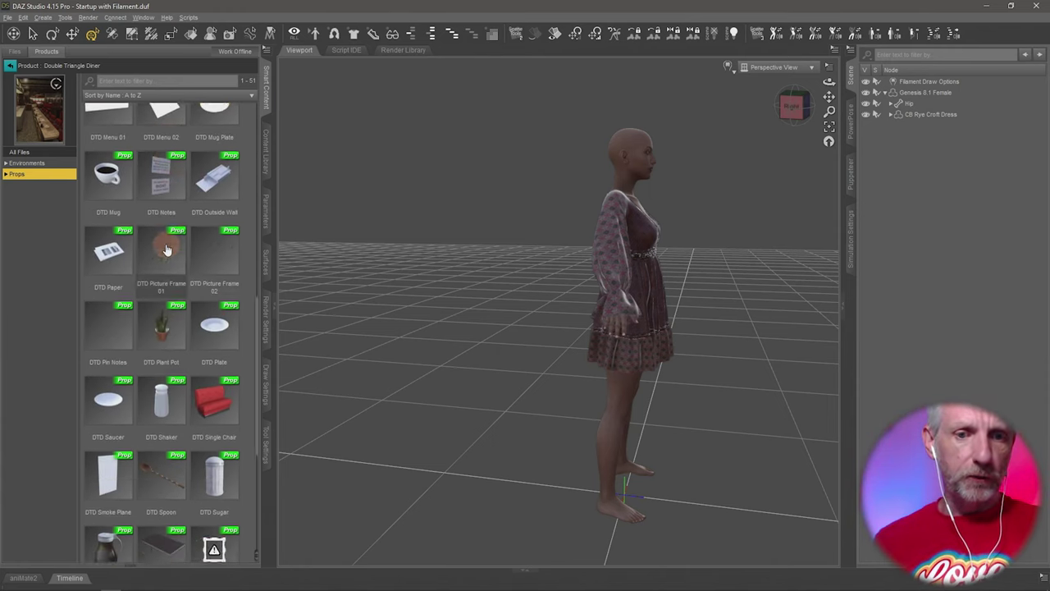
mouse_move(211, 286)
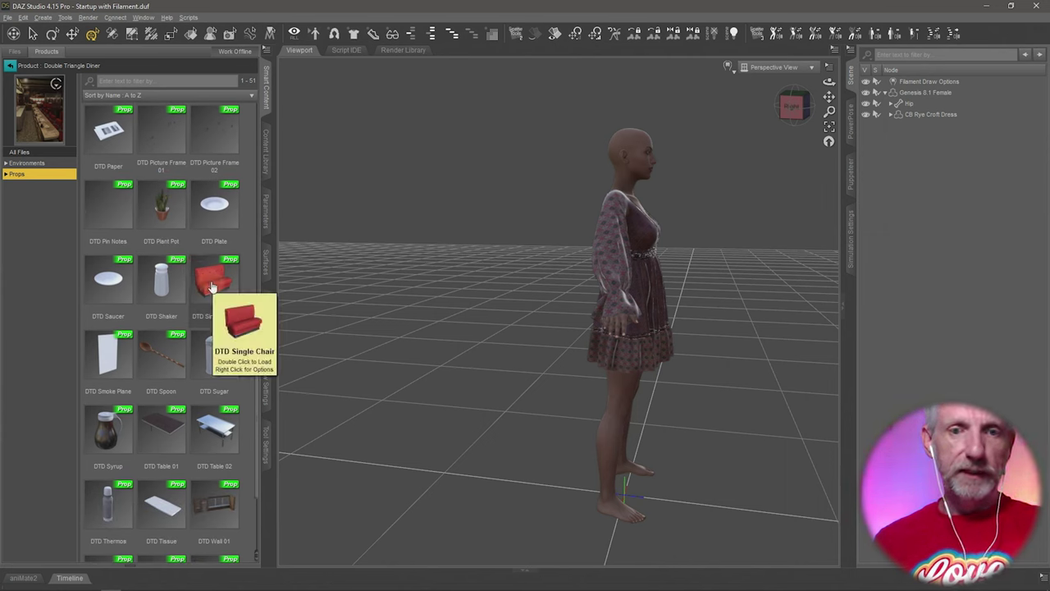
double_click(211, 286)
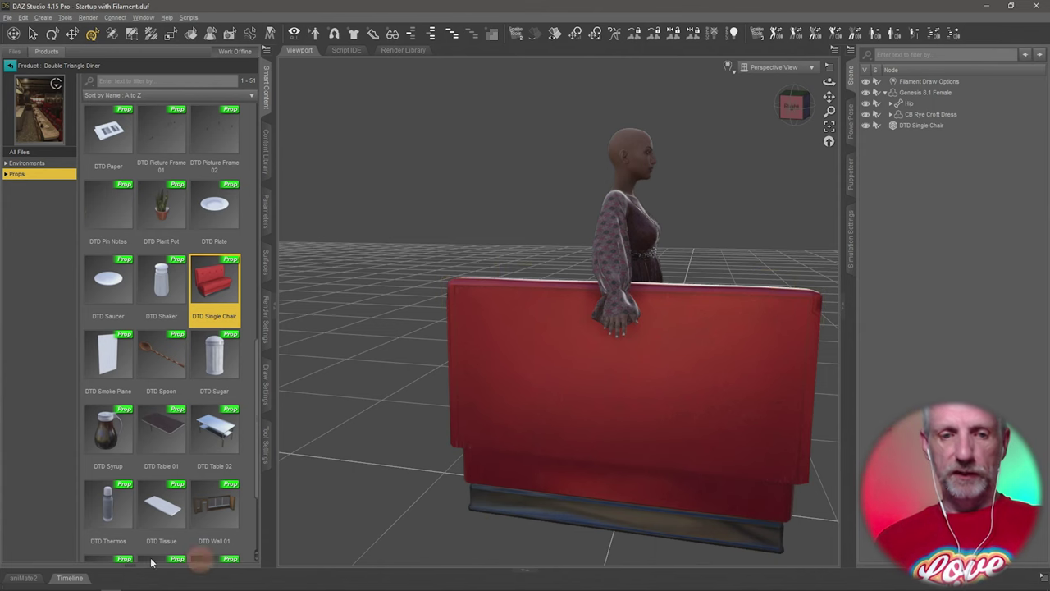
Show the timeline and place the chair behind the figure with Y Rotate at -90 and Z Translate at about -91.6
left_click(70, 577)
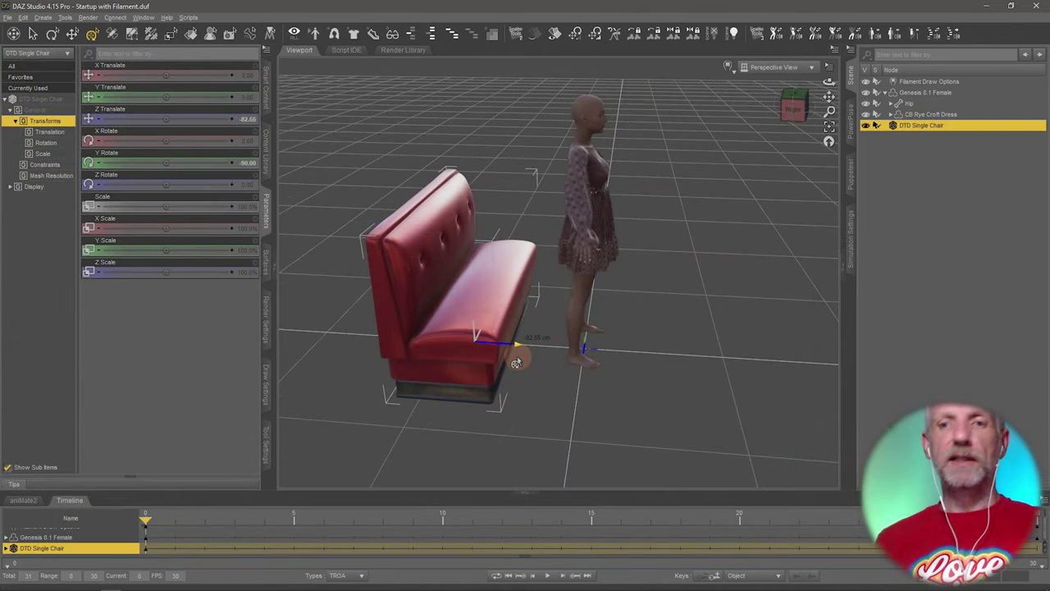
left_click_drag(516, 362, 491, 349)
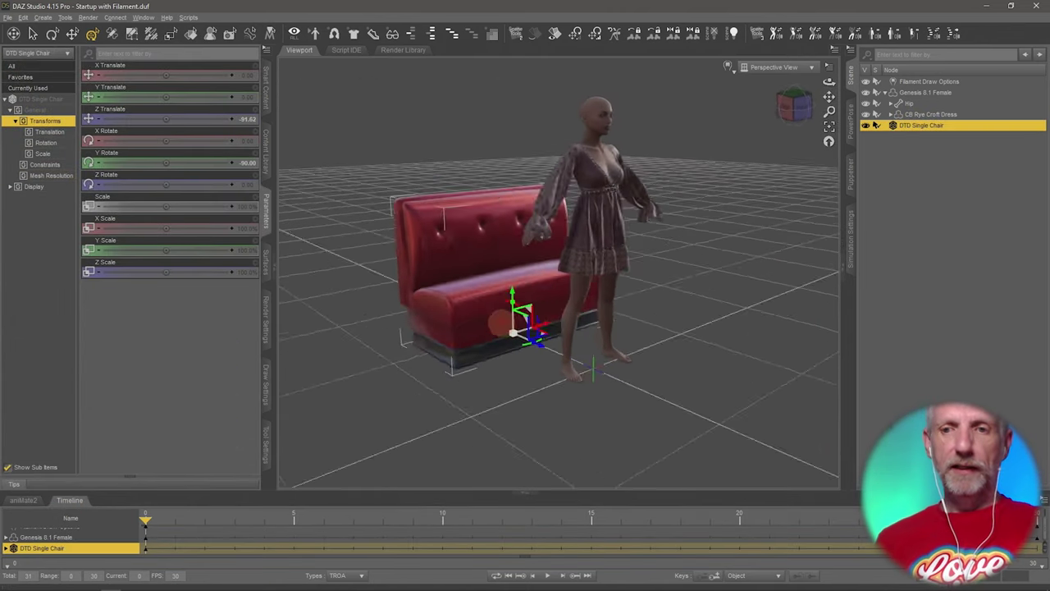
middle_click_drag(499, 322, 545, 339)
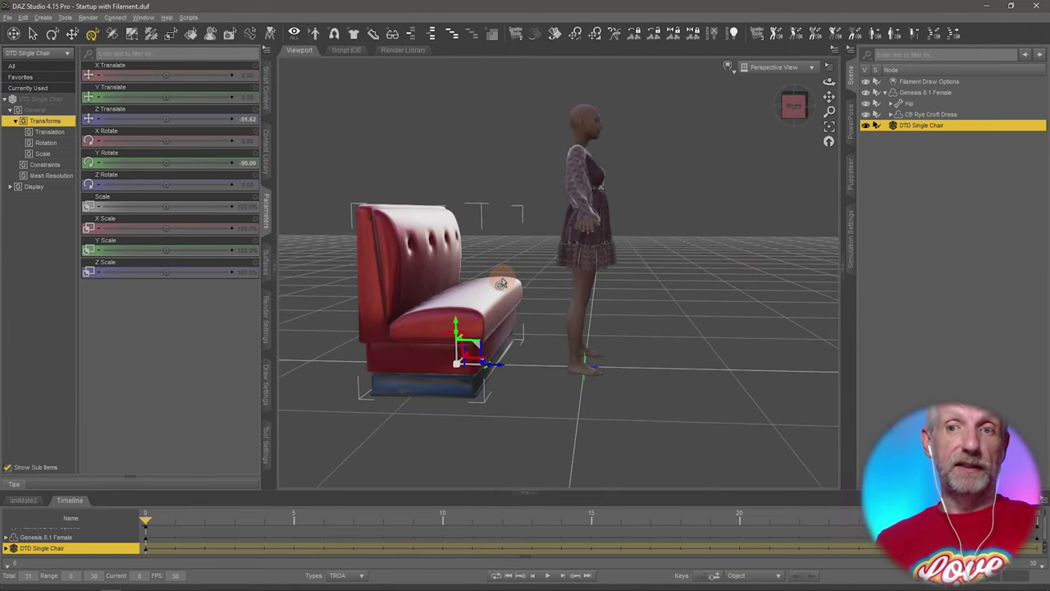
scroll(500, 283, "up", 2)
middle_click_drag(501, 283, 501, 283)
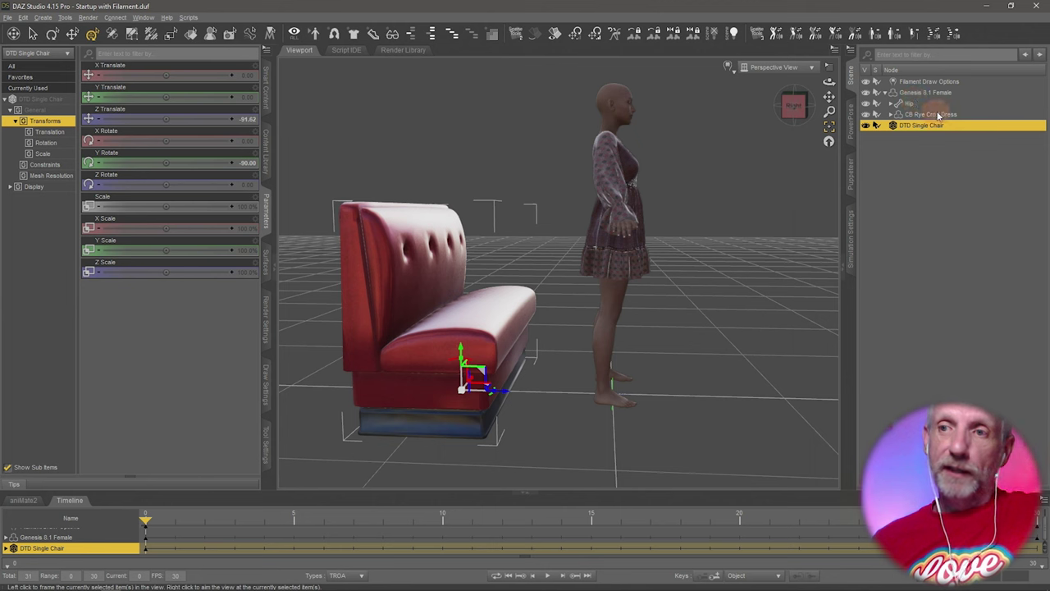
Select Genesis 8.1 Female, scrub the timeline and return to frame 0, and check the simulation duration setting
left_click(597, 347)
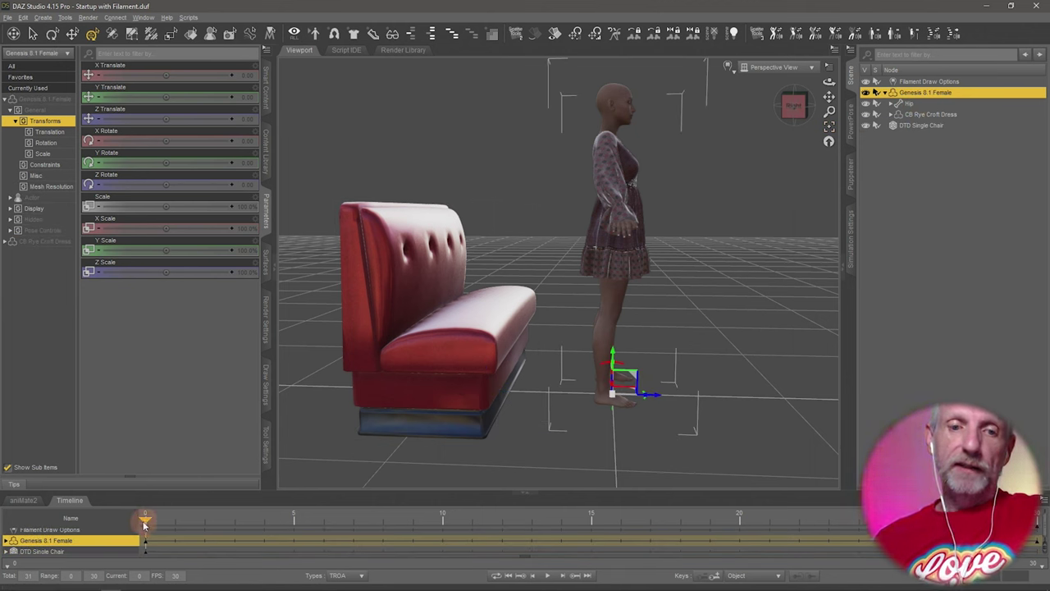
left_click_drag(145, 520, 830, 516)
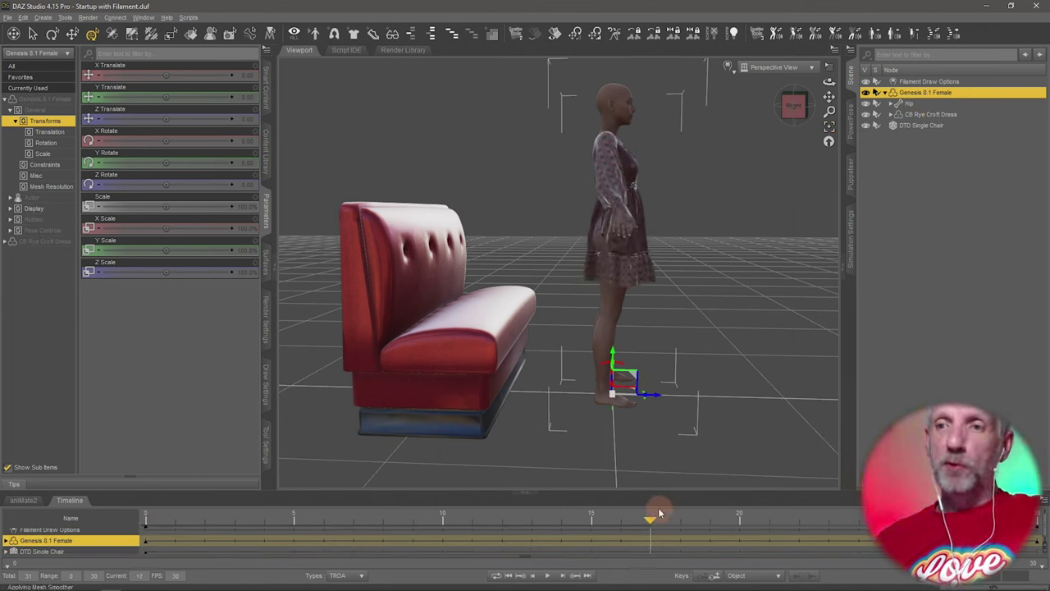
left_click_drag(658, 513, 145, 520)
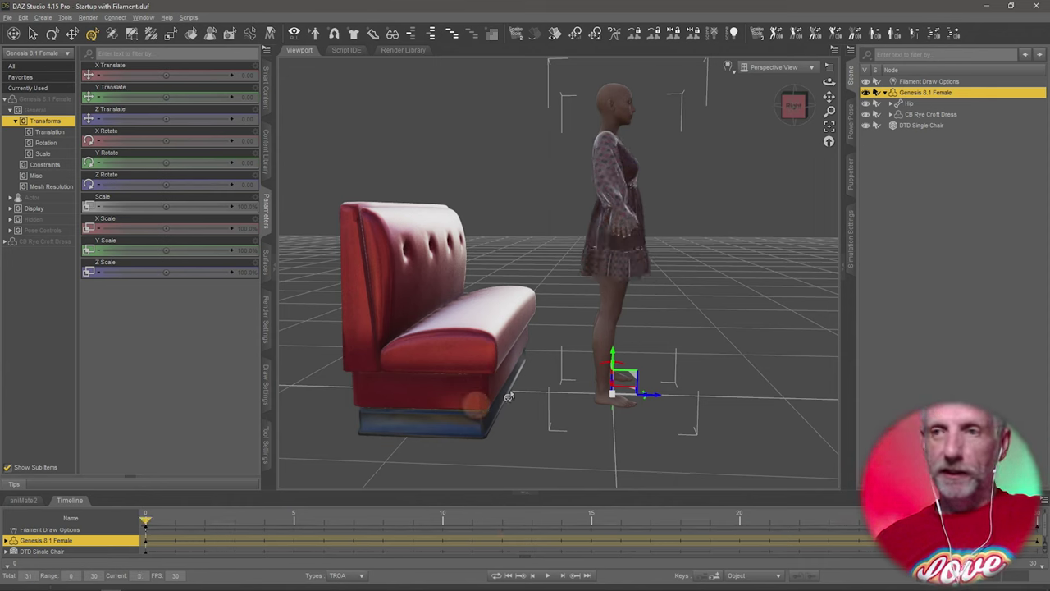
left_click(850, 238)
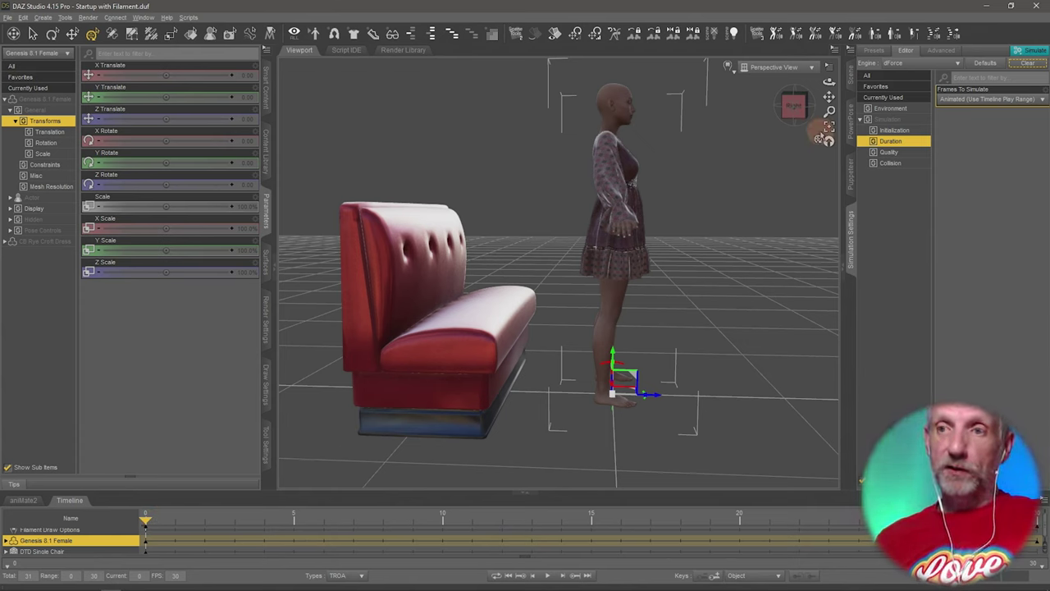
left_click(850, 75)
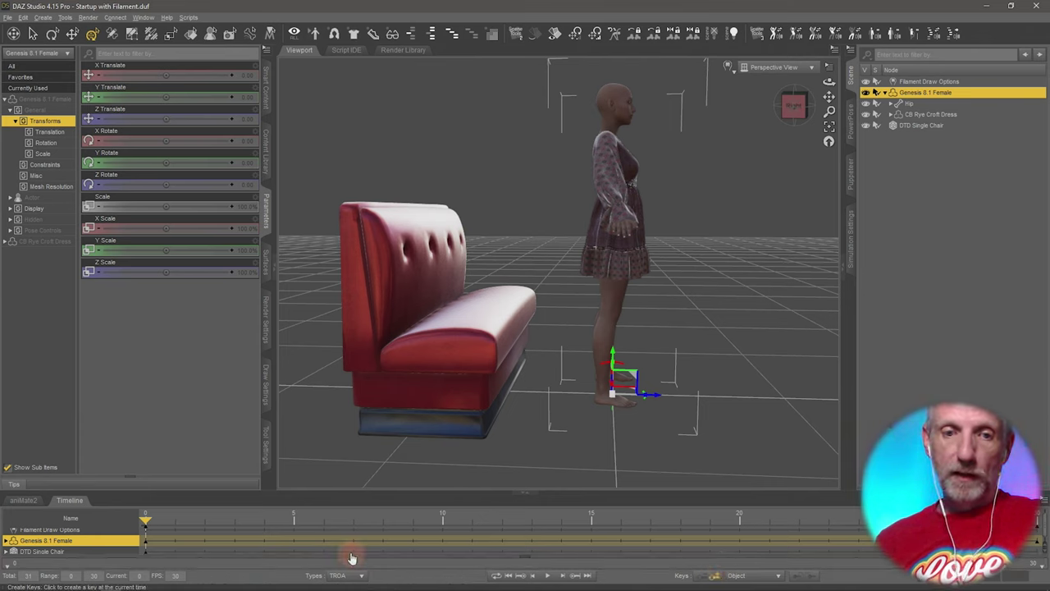
At frame 30, apply the Z UCR 20 Genesis 8.1 Female Mirror pose from the Z Undercover Rollergirl product to the figure
left_click_drag(145, 520, 1035, 517)
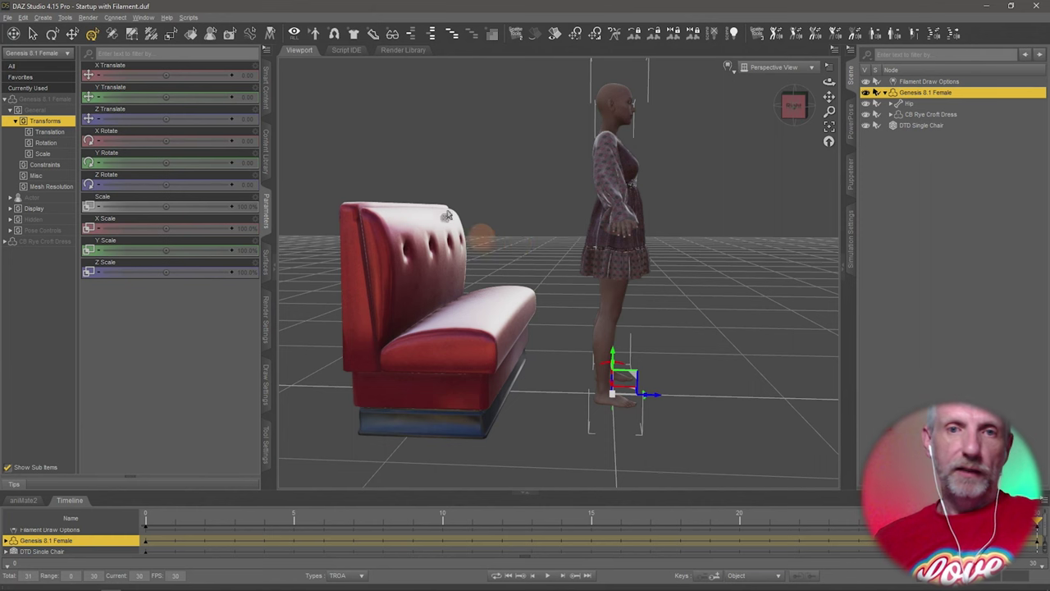
left_click(265, 94)
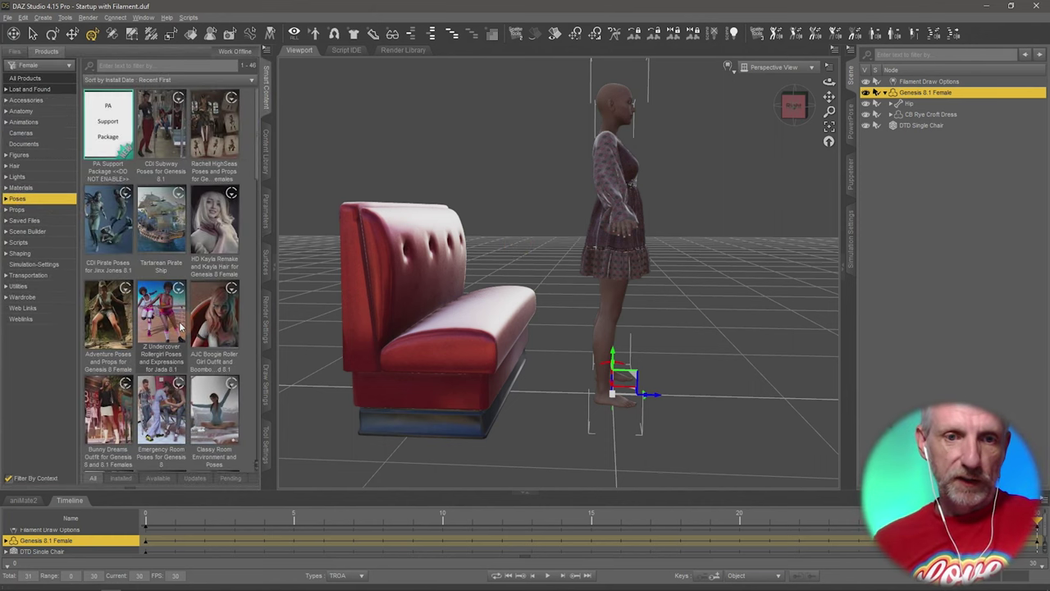
double_click(161, 316)
scroll(228, 268, "down", 12)
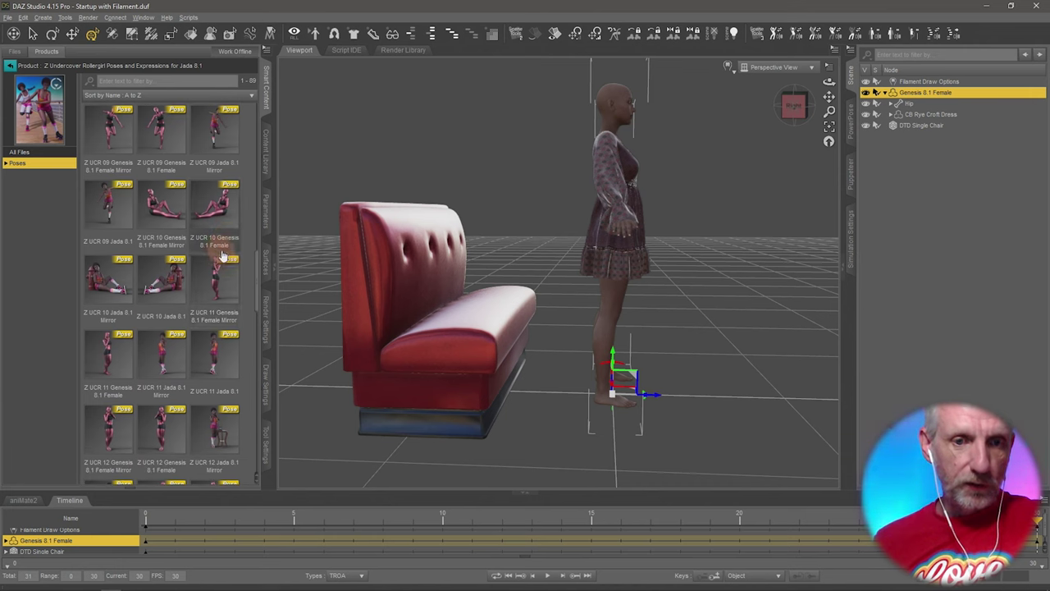
scroll(221, 257, "down", 5)
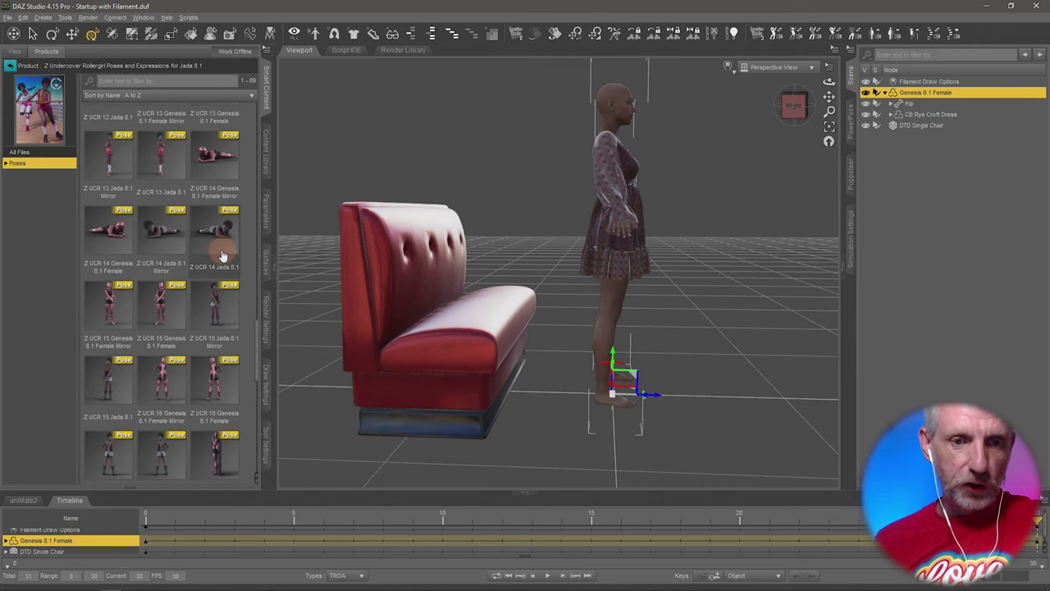
scroll(222, 257, "down", 6)
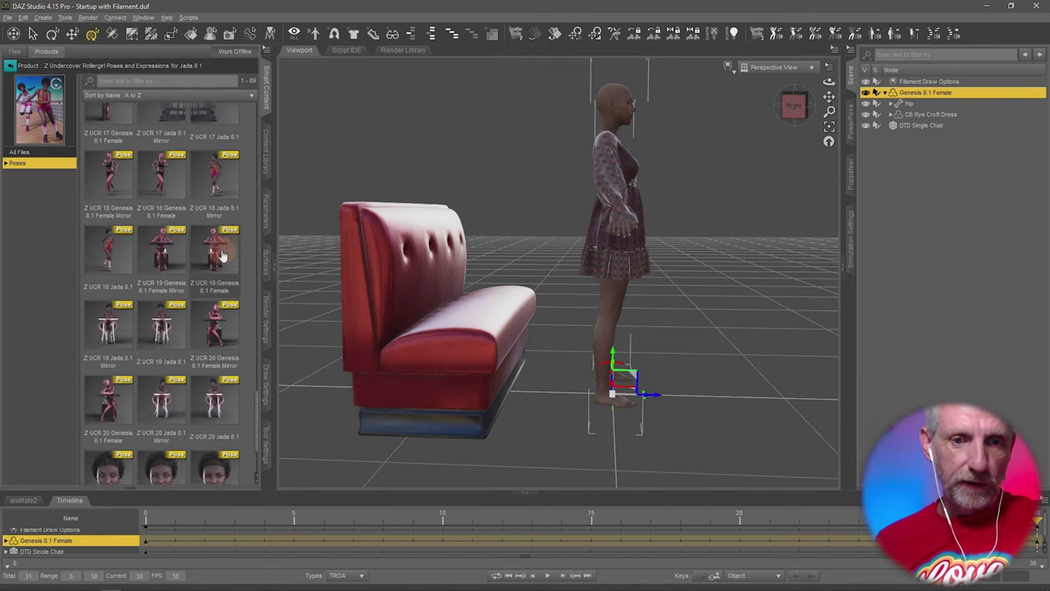
scroll(213, 238, "down", 2)
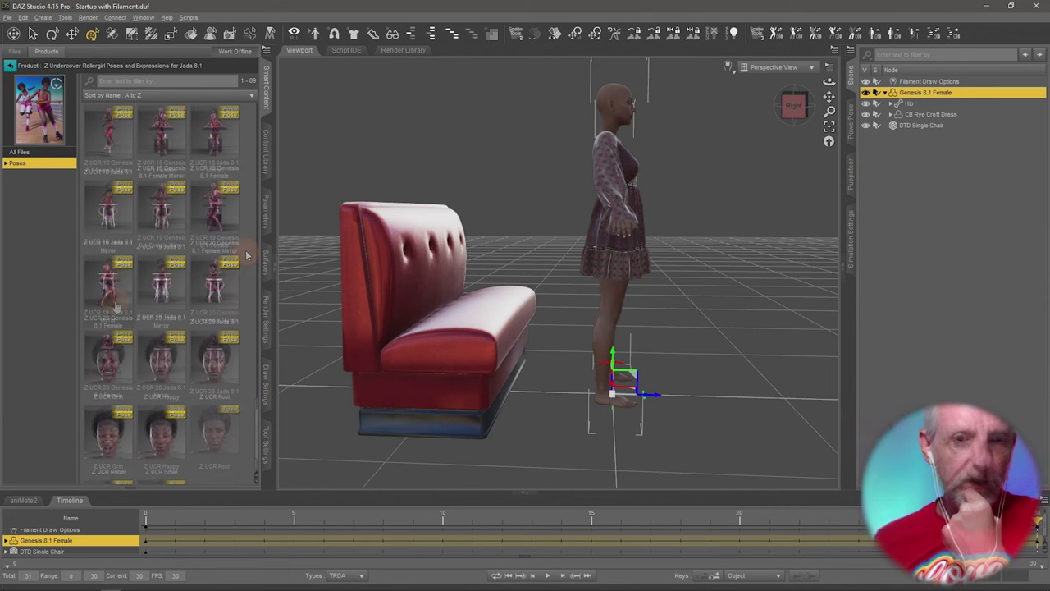
mouse_move(210, 224)
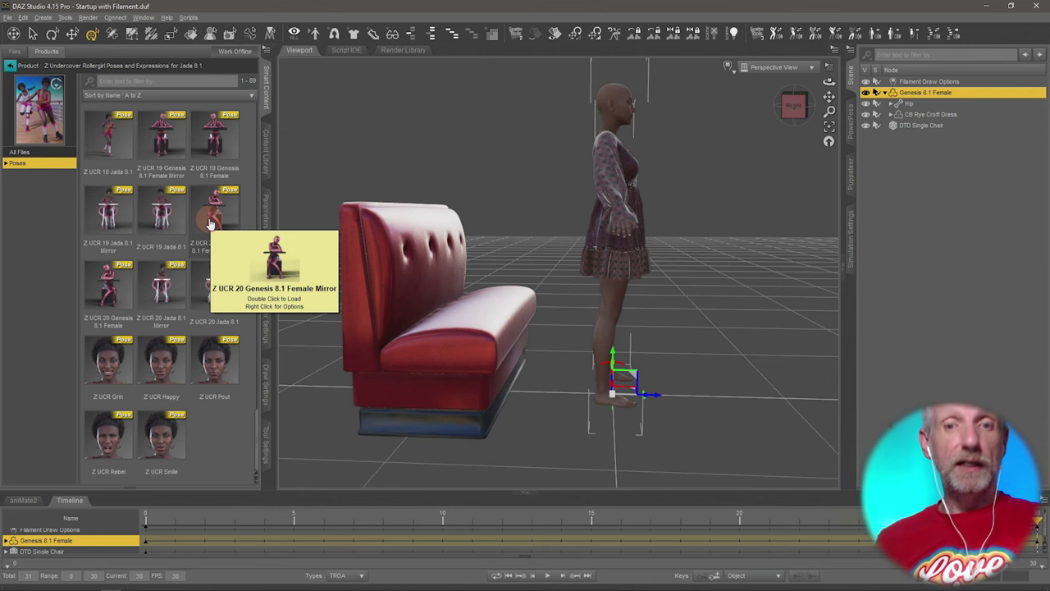
double_click(210, 223)
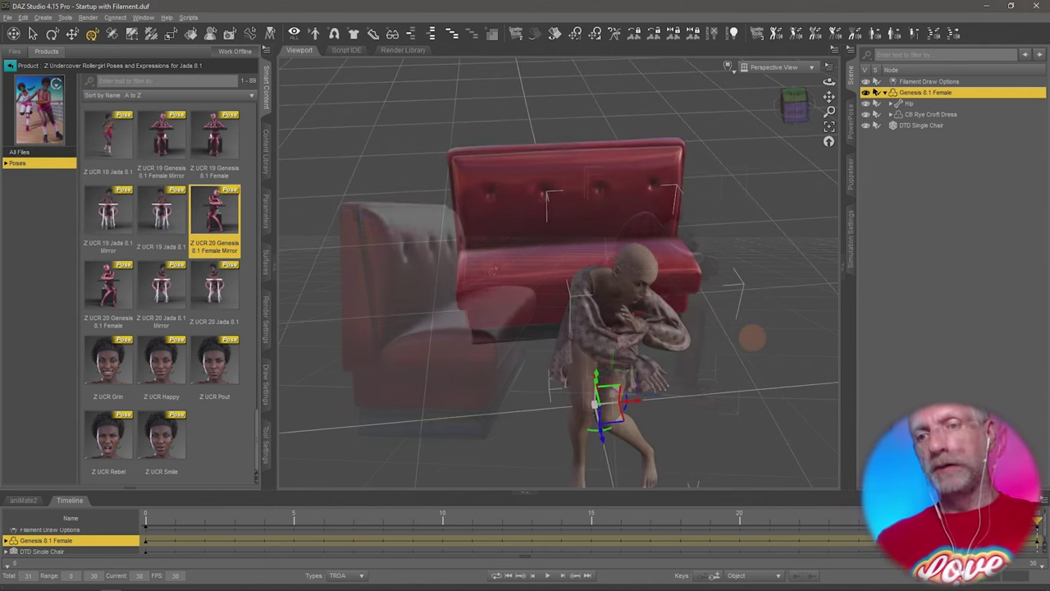
Move the posed figure back along the Z axis onto the seat of the red chair and inspect how she sits
left_click_drag(752, 337, 752, 336, "ctrl+alt")
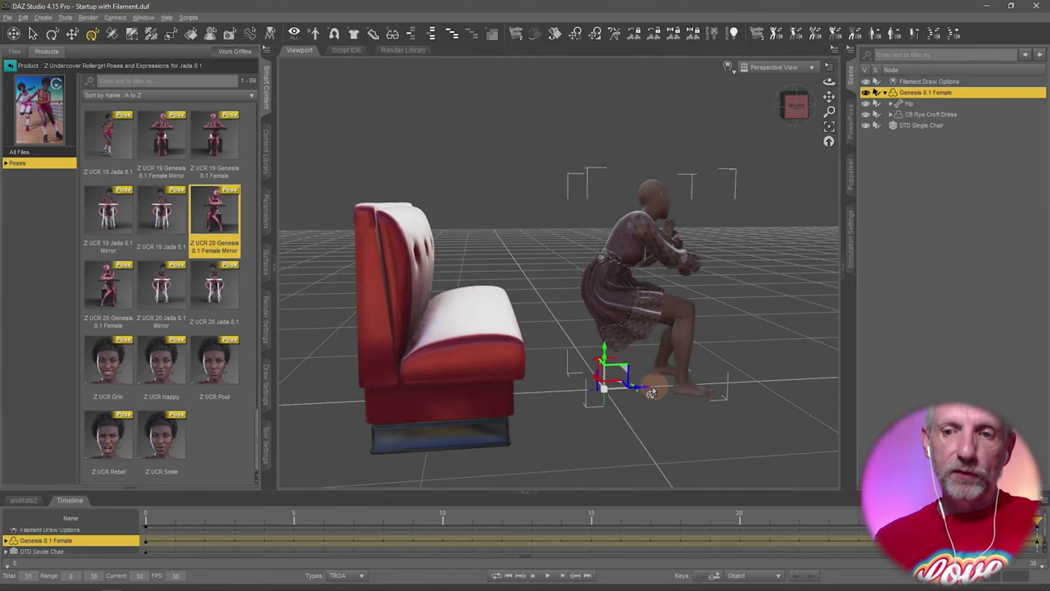
left_click_drag(647, 391, 510, 406)
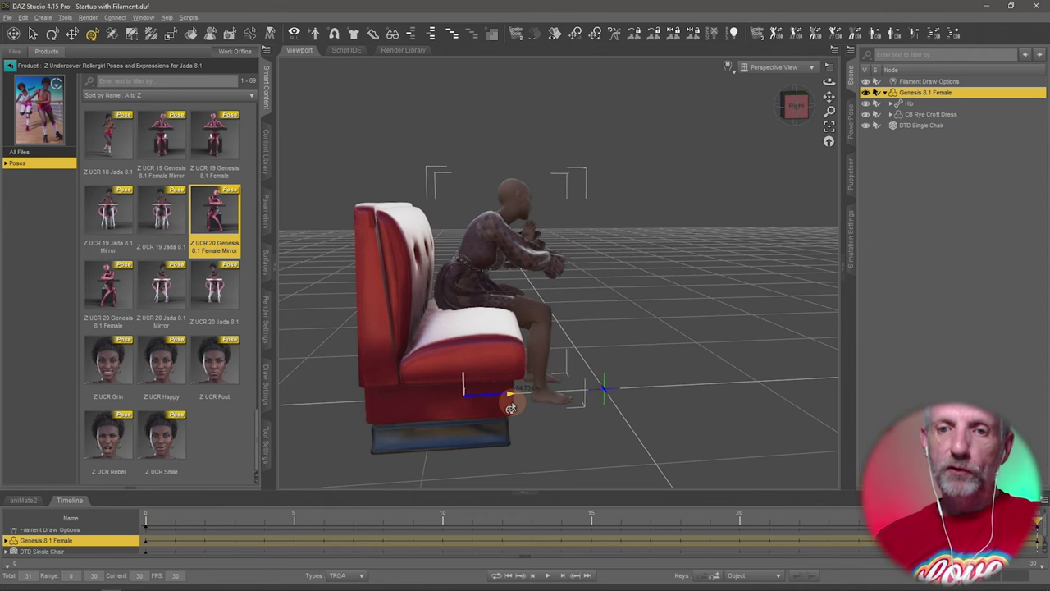
left_click_drag(584, 333, 506, 369, "ctrl+alt")
scroll(571, 342, "up", 3)
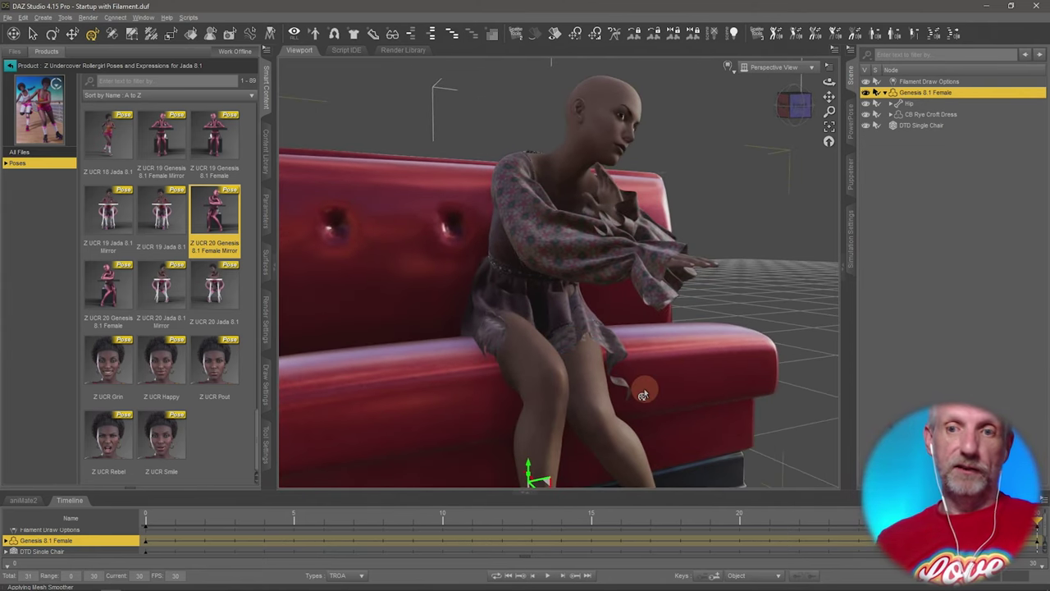
mouse_move(644, 388)
right_mouse_down("ctrl+alt")
mouse_move(638, 380)
mouse_move(639, 392)
right_mouse_up("ctrl+alt")
scroll(641, 389, "down", 2)
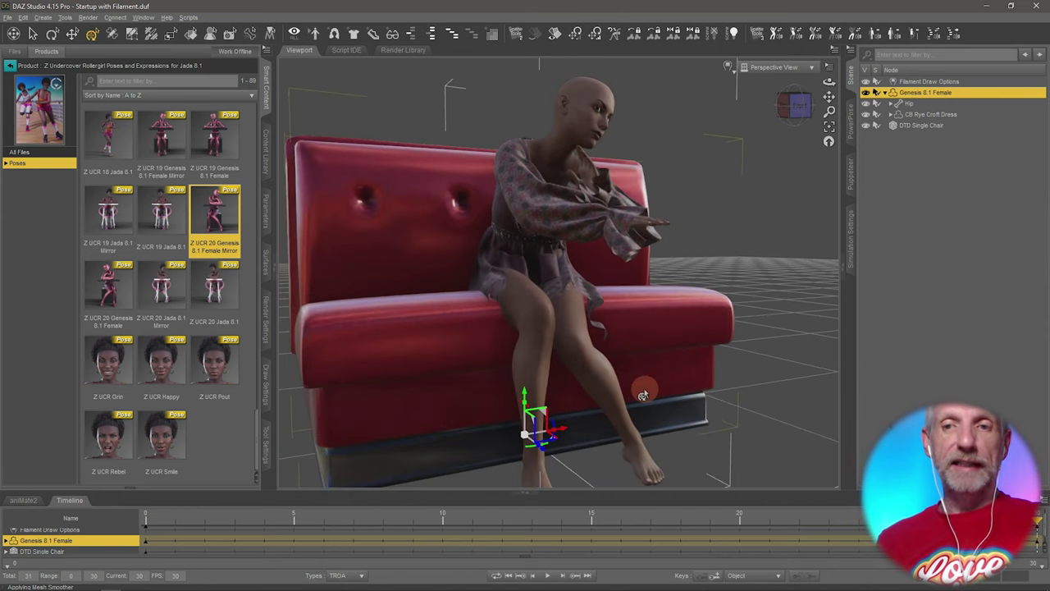
left_click_drag(630, 364, 627, 366, "alt")
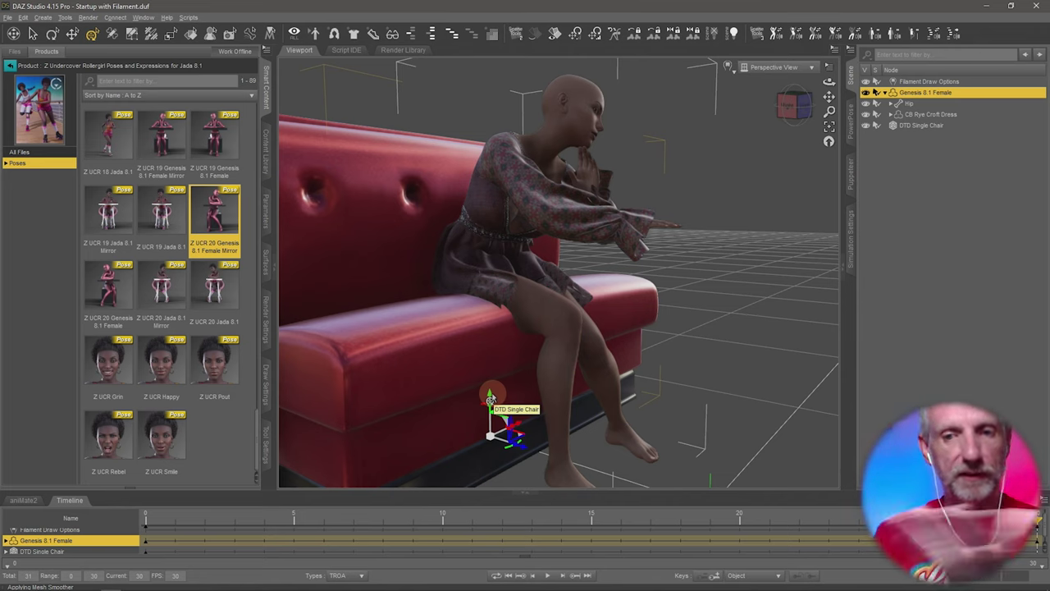
Raise the seated figure along the Y axis above the red seat and check the dress and leg clearance from several sides
mouse_move(488, 401)
left_mouse_down()
mouse_move(484, 367)
mouse_move(490, 382)
left_mouse_up()
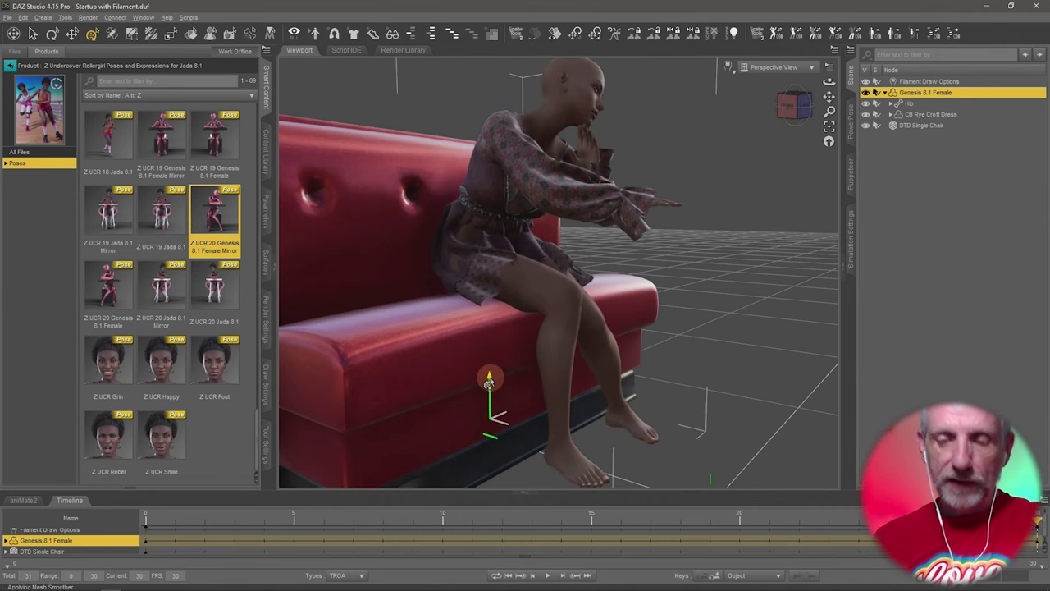
scroll(490, 382, "up", 5)
middle_click_drag(490, 382, 491, 381)
left_click(523, 457)
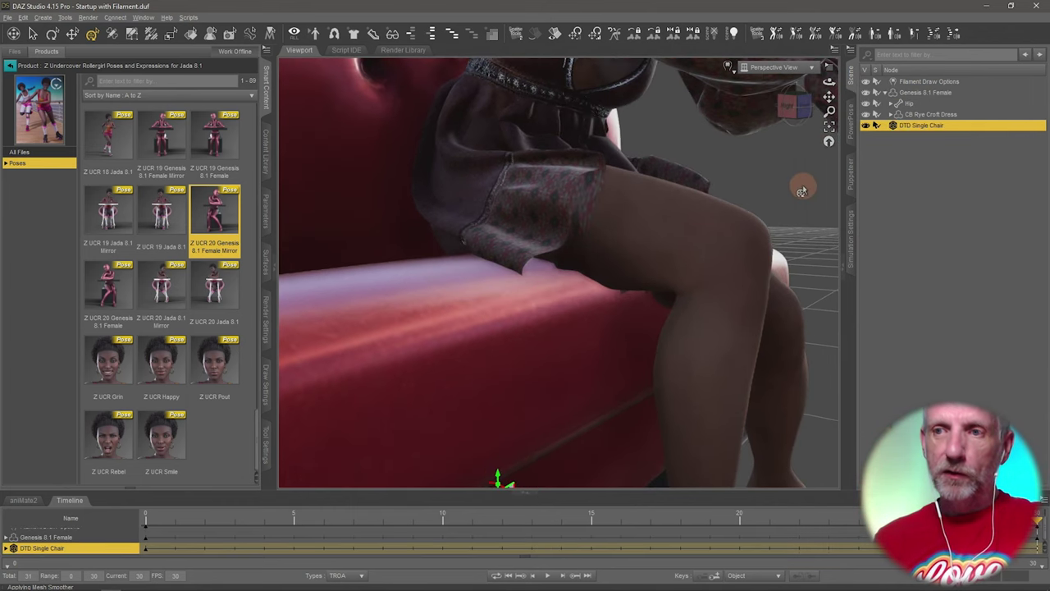
left_click(921, 93)
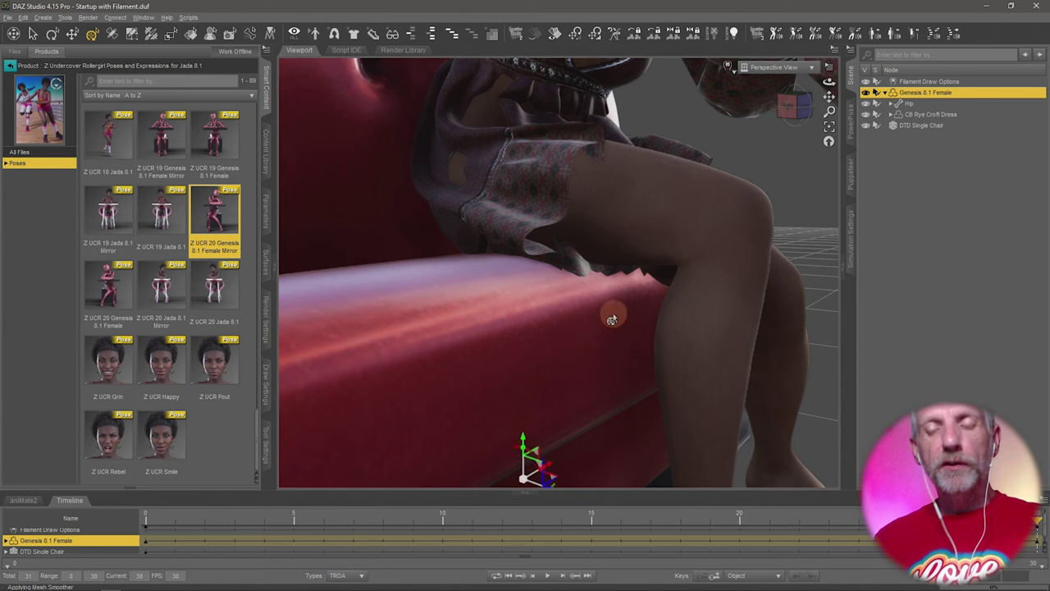
left_click_drag(626, 306, 623, 312, "ctrl+alt")
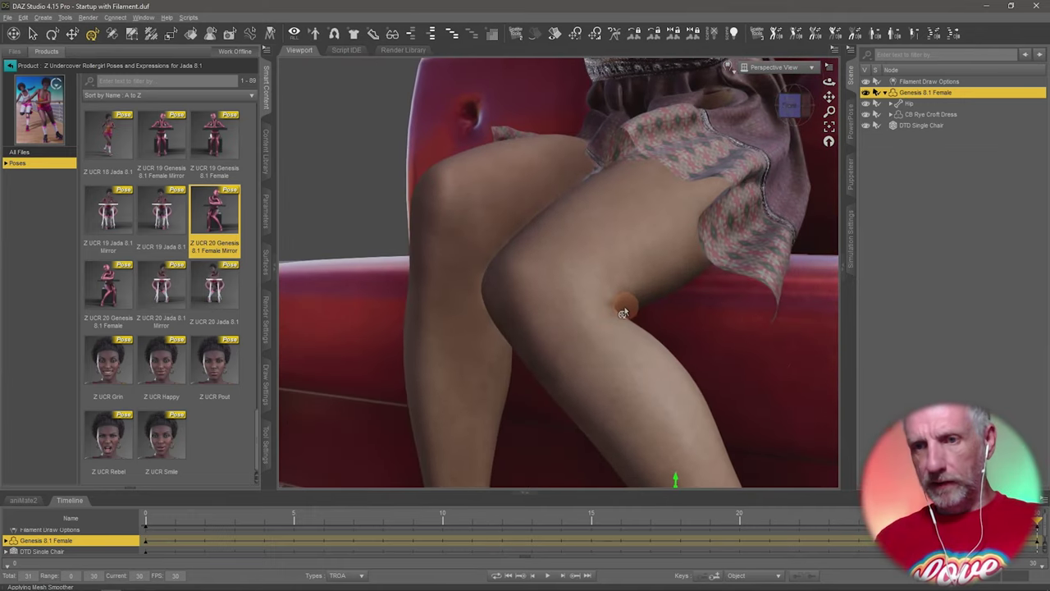
left_click_drag(647, 260, 625, 318, "alt")
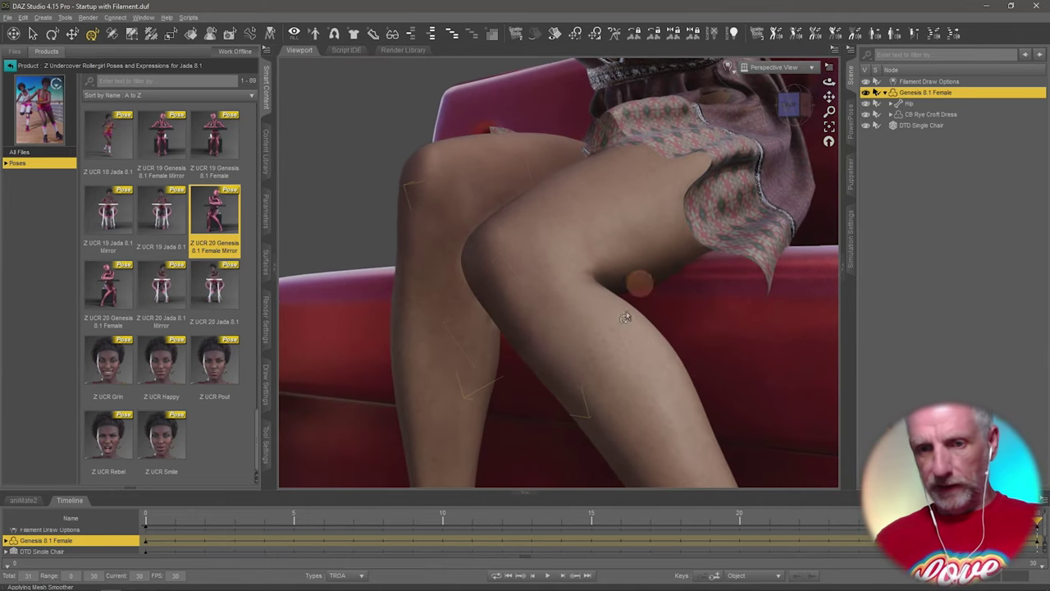
scroll(577, 378, "down", 4)
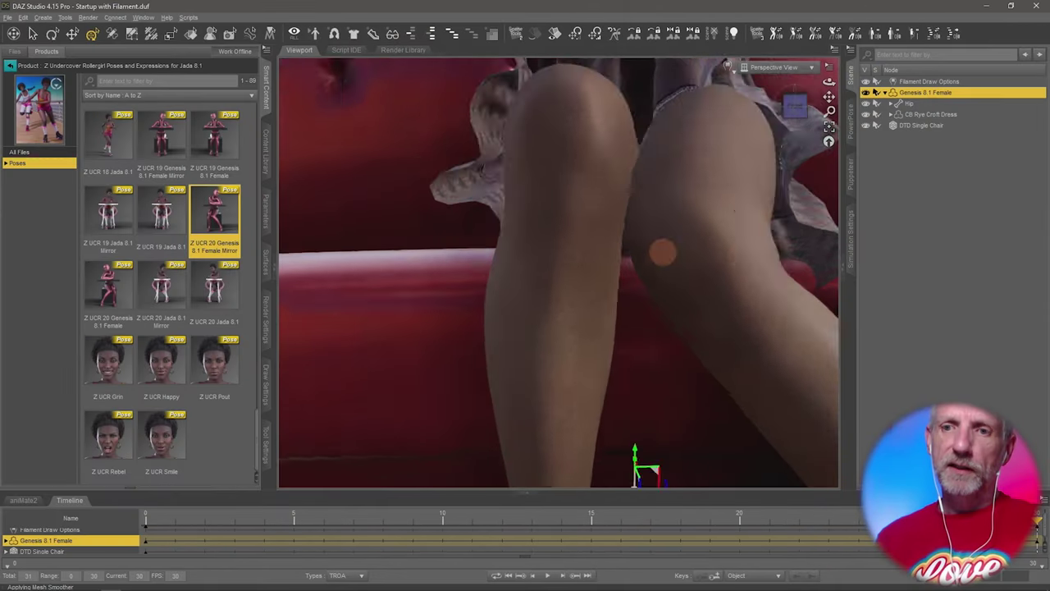
left_click_drag(574, 288, 558, 271, "alt")
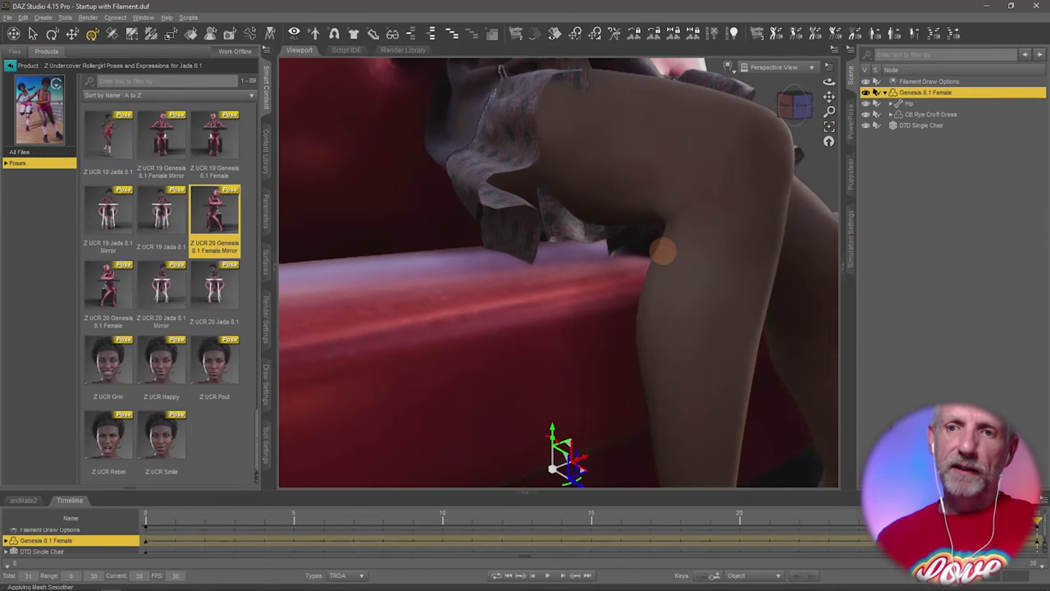
left_click_drag(663, 251, 662, 251, "alt")
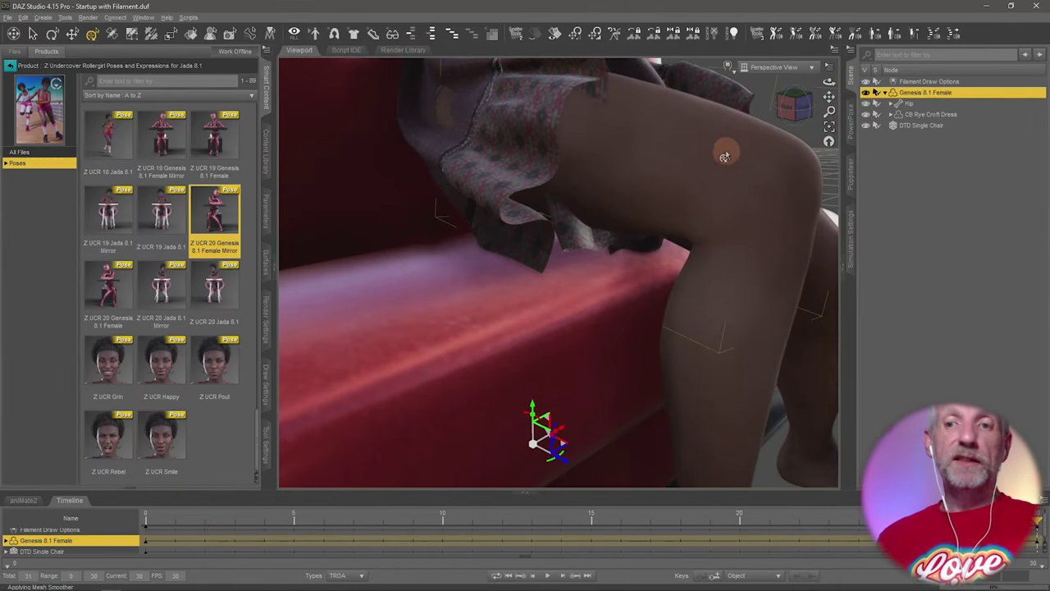
scroll(615, 228, "down", 7)
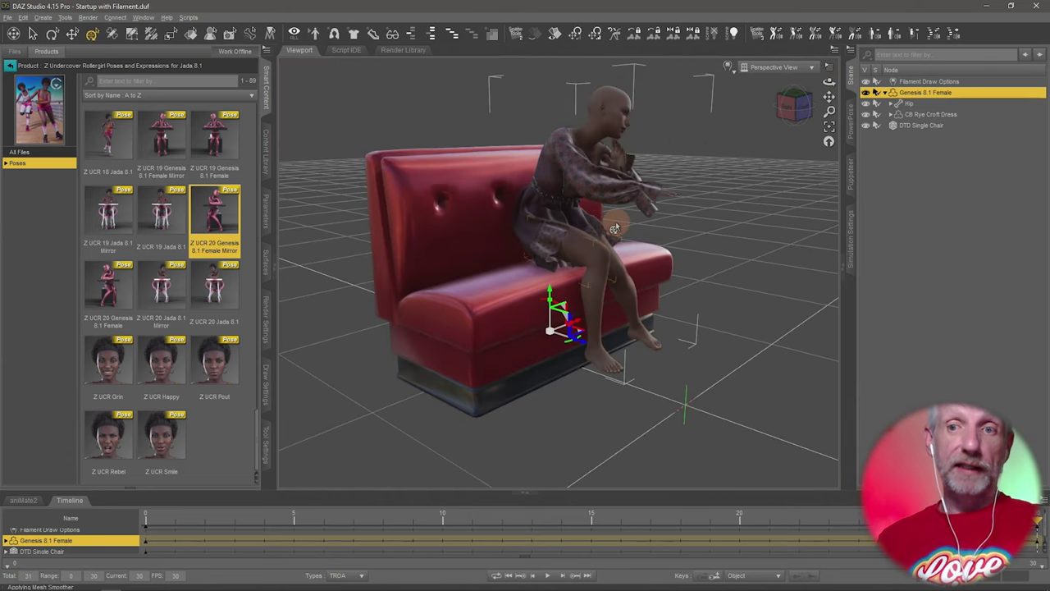
left_click_drag(669, 386, 644, 374, "alt")
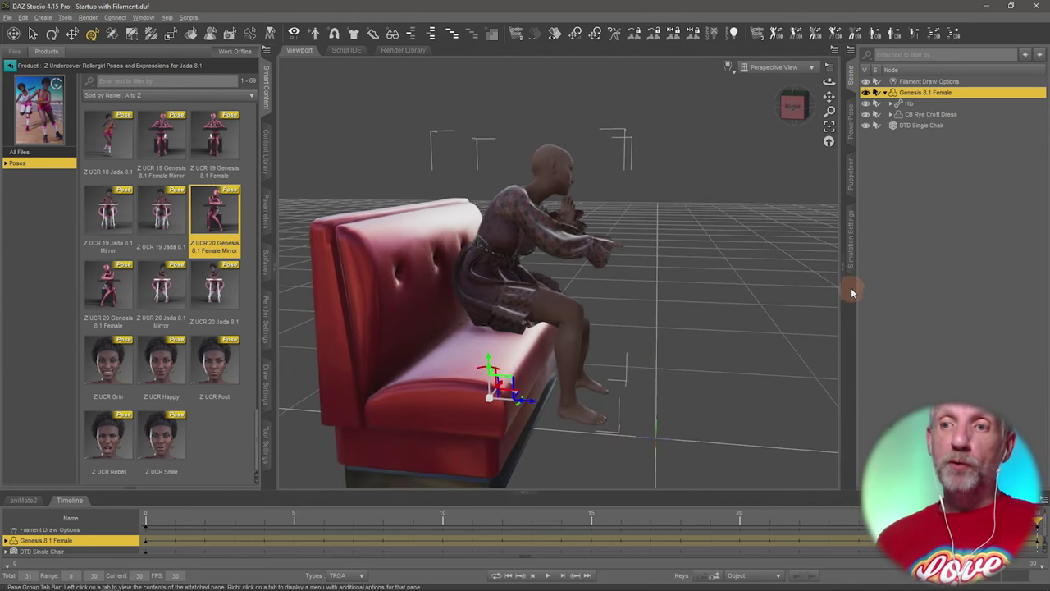
Run the dForce simulation over the timeline play range and inspect how the dress drapes over the figure and seat
left_click(852, 261)
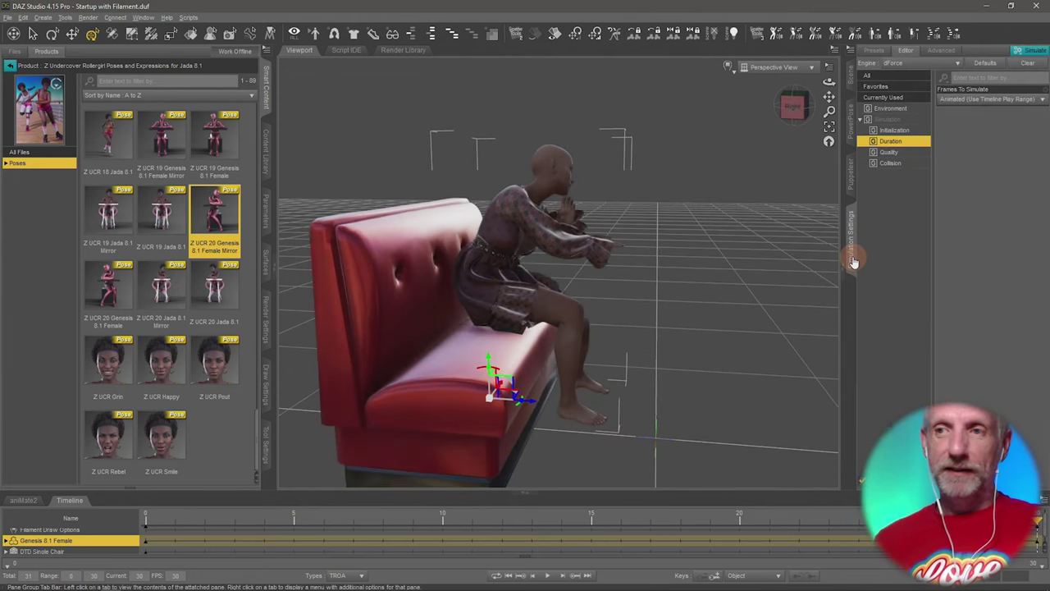
left_click(1031, 59)
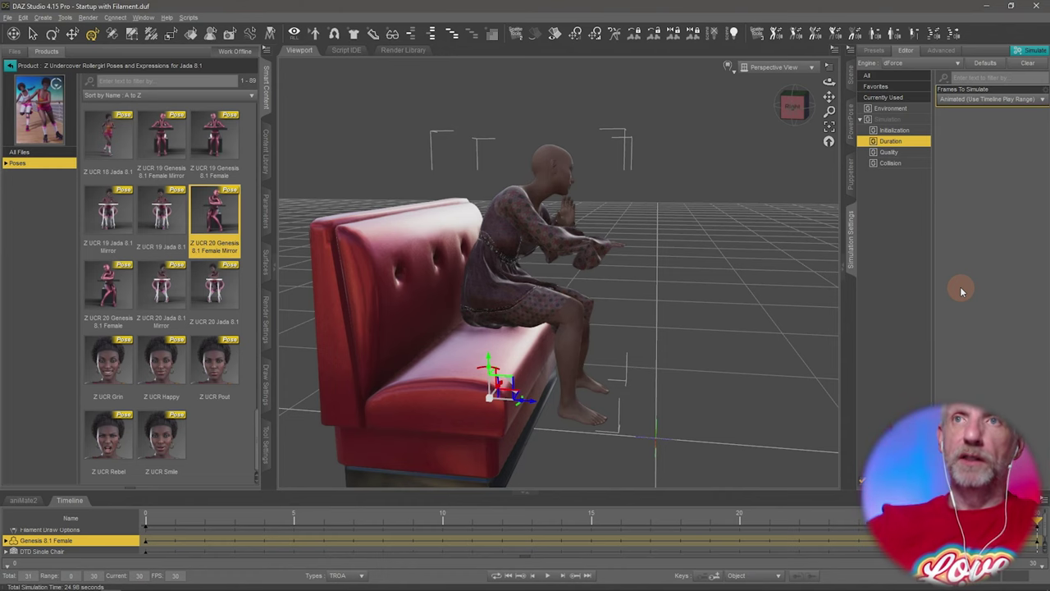
mouse_move(735, 305)
middle_mouse_down()
mouse_move(703, 306)
mouse_move(735, 310)
middle_mouse_up()
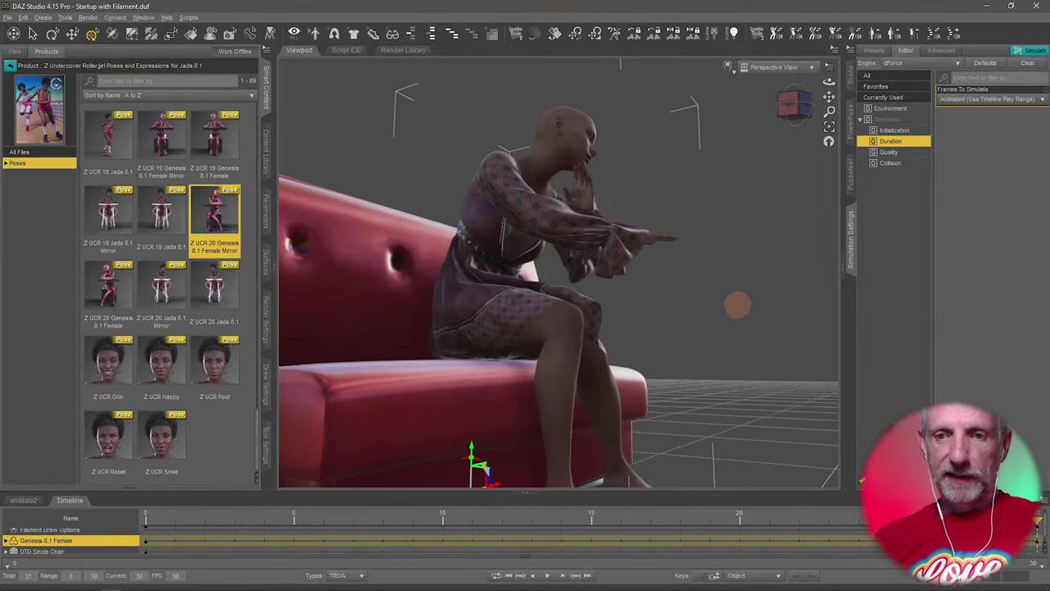
scroll(735, 311, "up", 5)
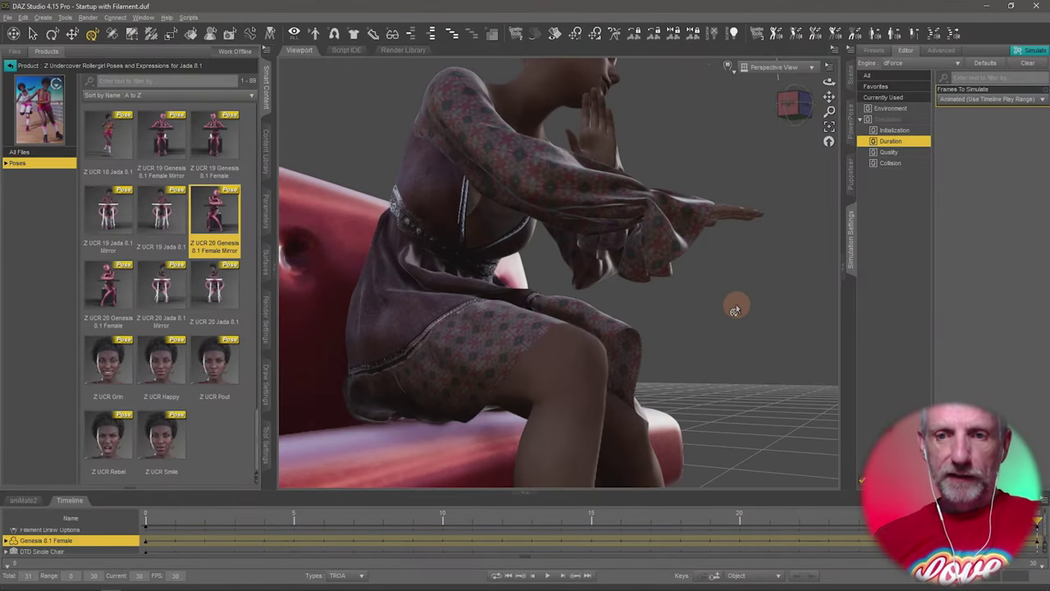
middle_click_drag(735, 307, 736, 305)
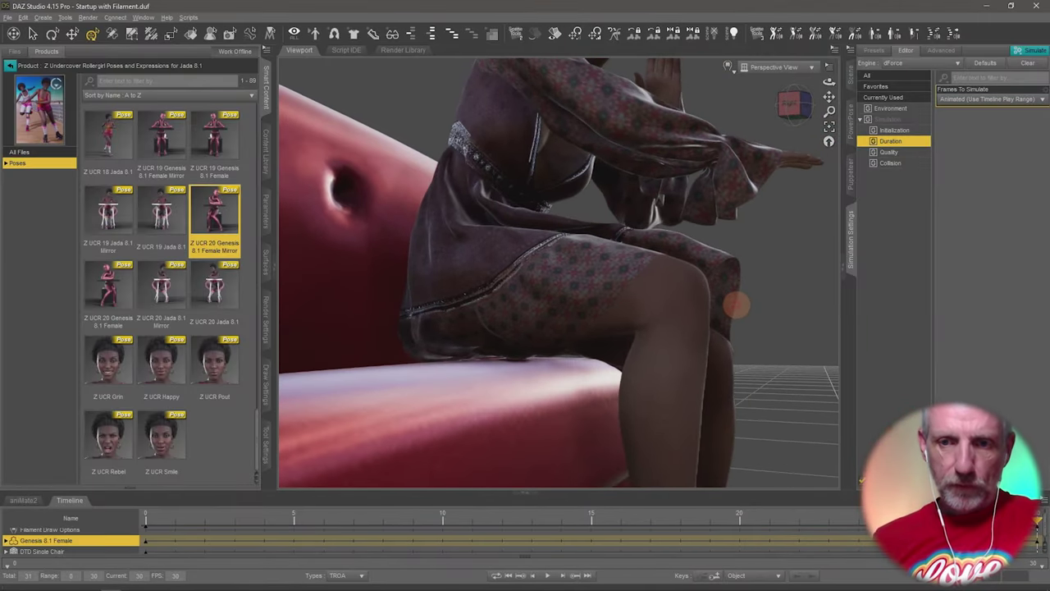
left_click_drag(735, 305, 733, 300, "alt")
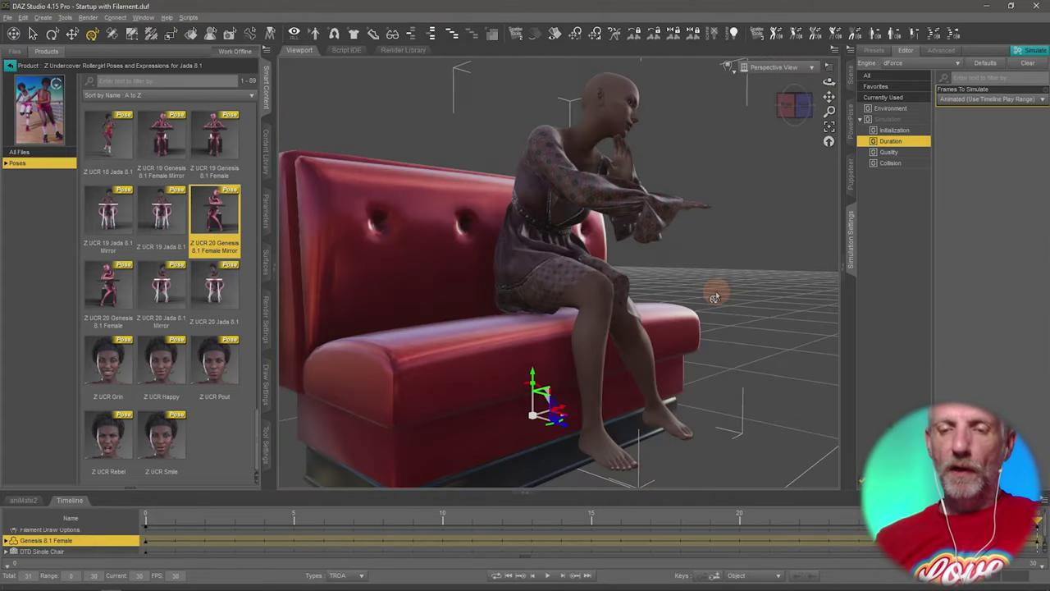
mouse_move(714, 293)
left_mouse_down("alt")
mouse_move(728, 294)
mouse_move(716, 291)
left_mouse_up("alt")
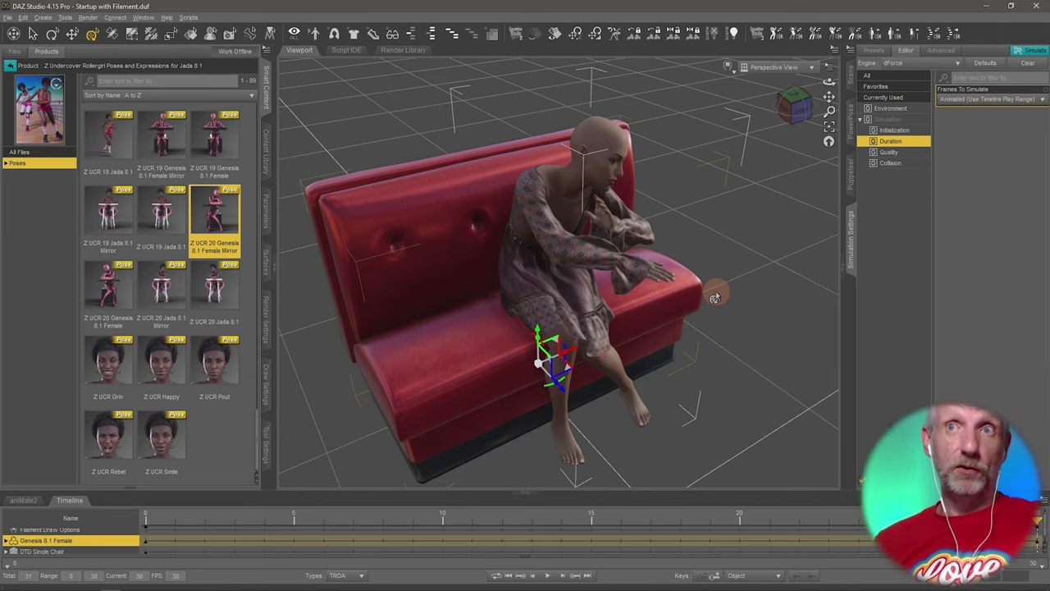
left_click_drag(715, 290, 574, 266, "ctrl+alt")
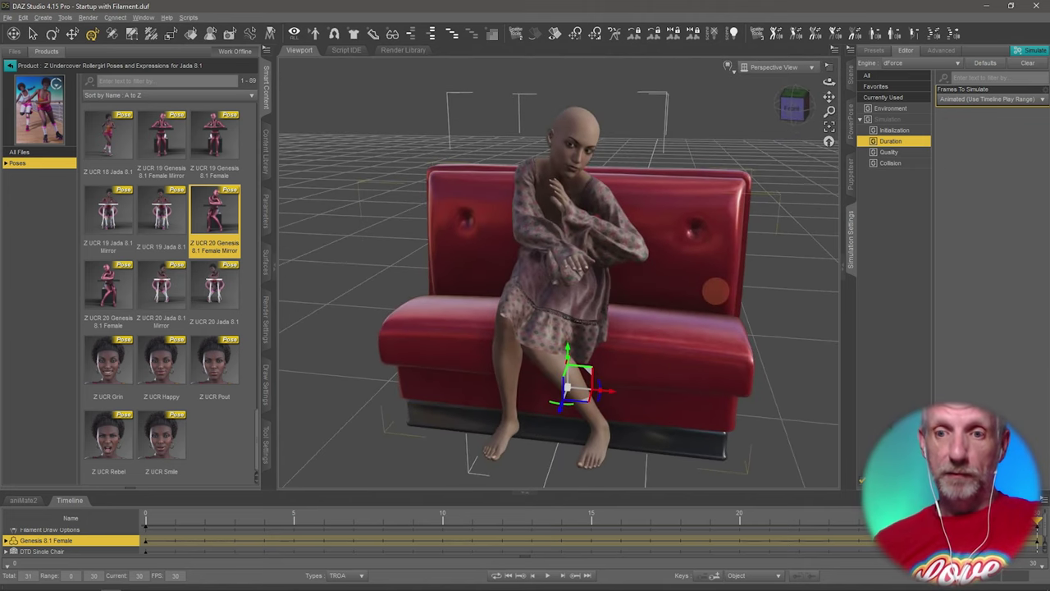
Lower Genesis 8.1 Female along the Y axis until she rests on the chair, checking the contact with the seat
left_click(850, 115)
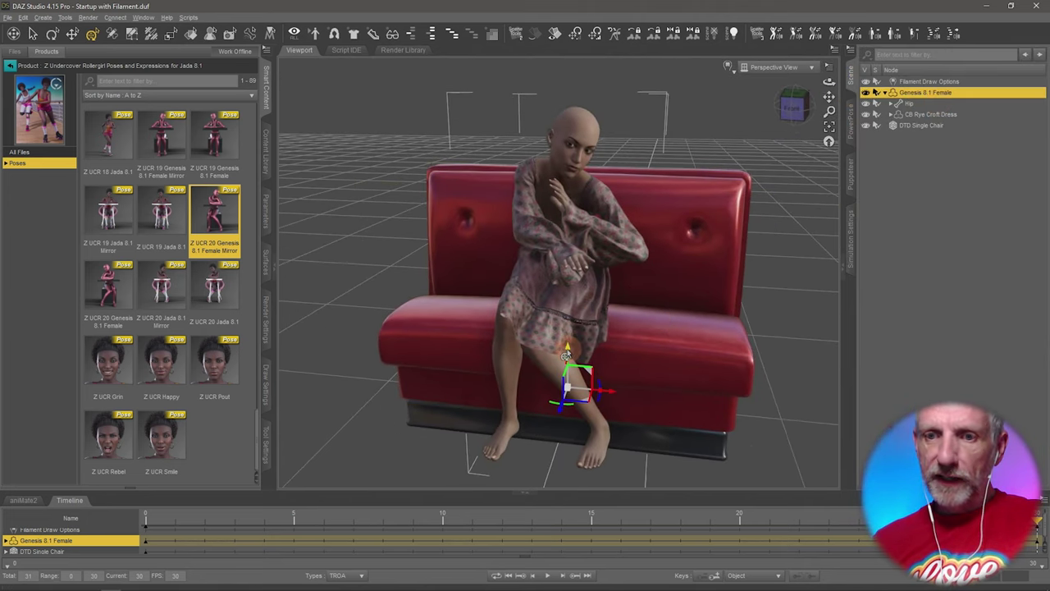
left_click_drag(566, 355, 567, 366)
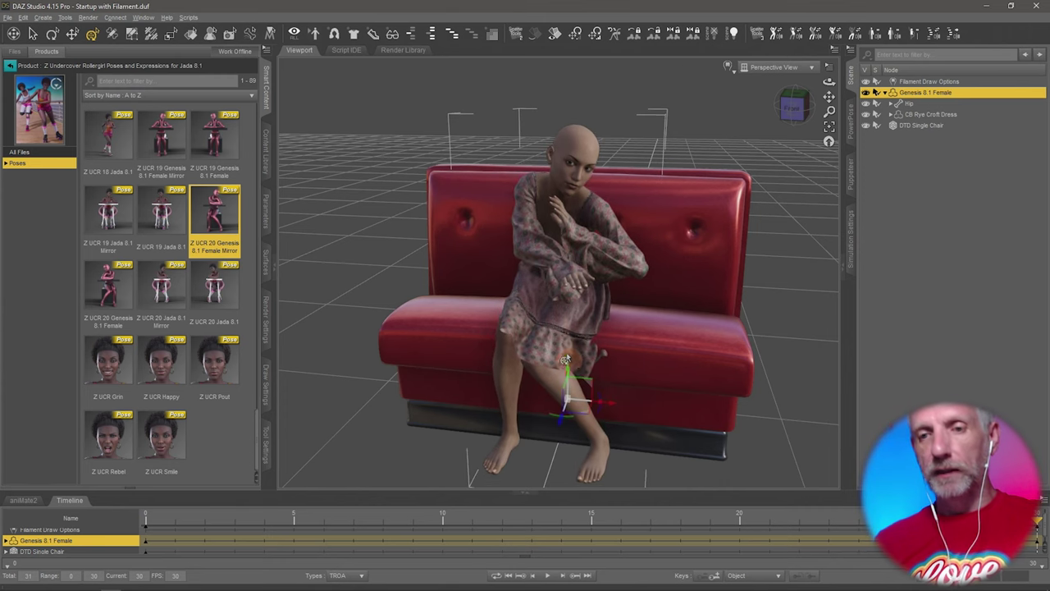
middle_click_drag(554, 327, 554, 326)
scroll(554, 326, "up", 3)
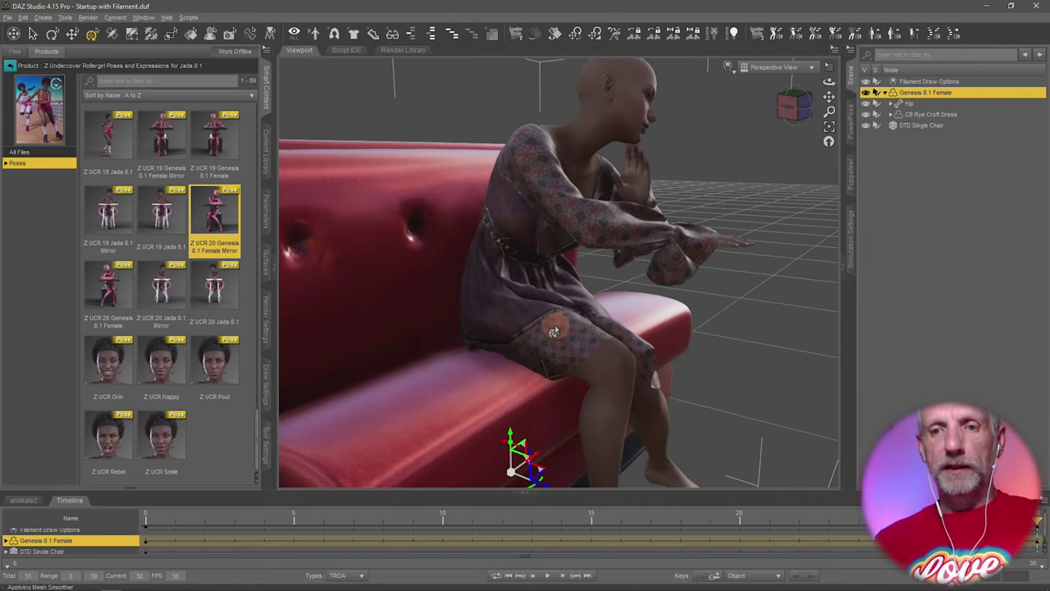
mouse_move(554, 324)
left_mouse_down("alt")
mouse_move(487, 324)
mouse_move(554, 326)
left_mouse_up("alt")
middle_click_drag(555, 326, 554, 326)
left_click_drag(500, 324, 554, 332, "alt")
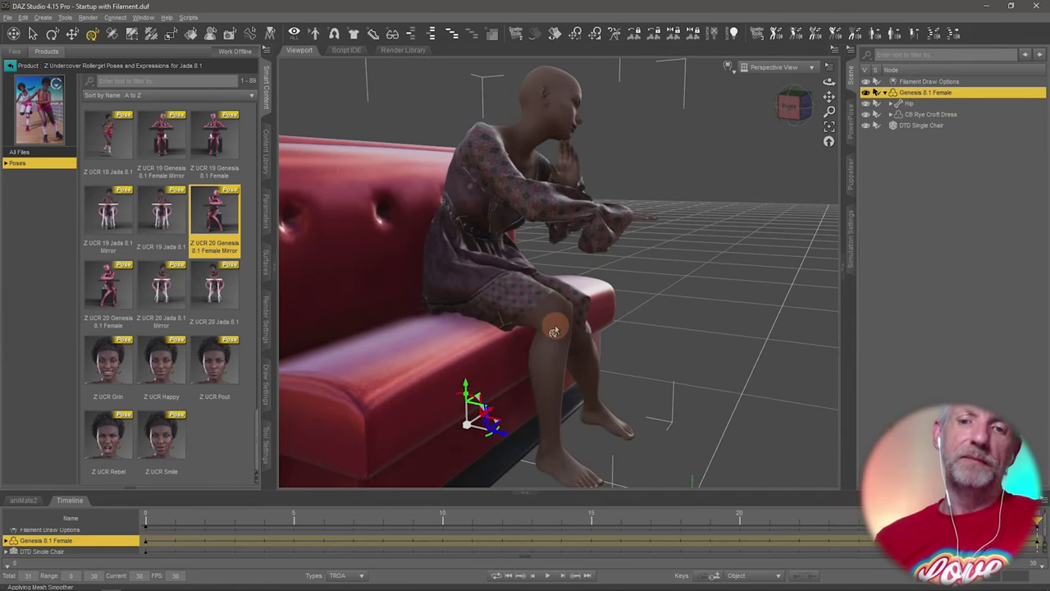
Fine-tune the figure's height on the seat along the Y axis and check the fit from both sides
mouse_move(465, 386)
left_mouse_down()
mouse_move(468, 364)
mouse_move(473, 385)
left_mouse_up()
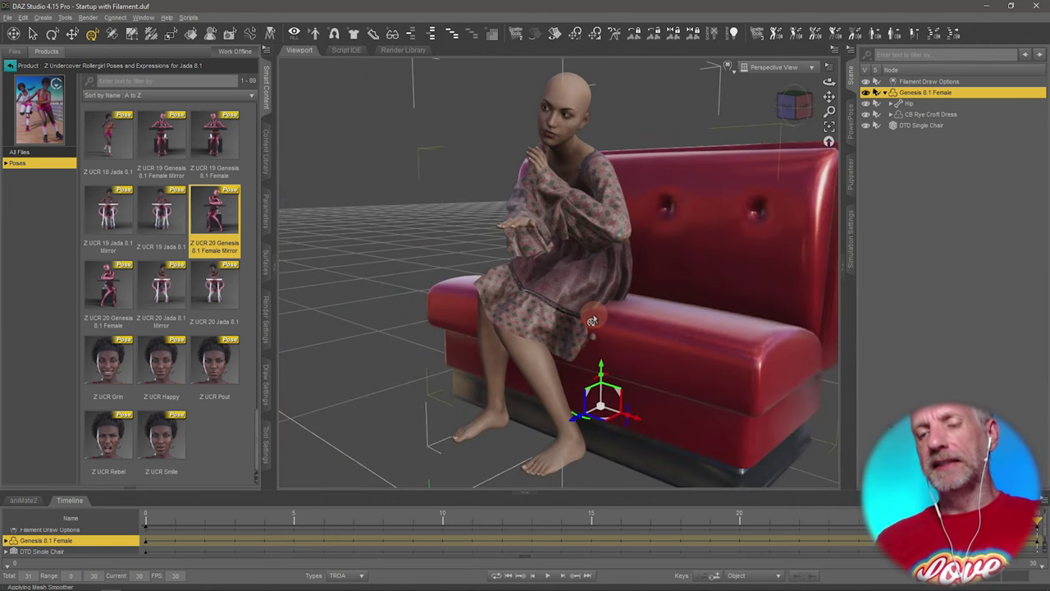
scroll(591, 320, "up", 8)
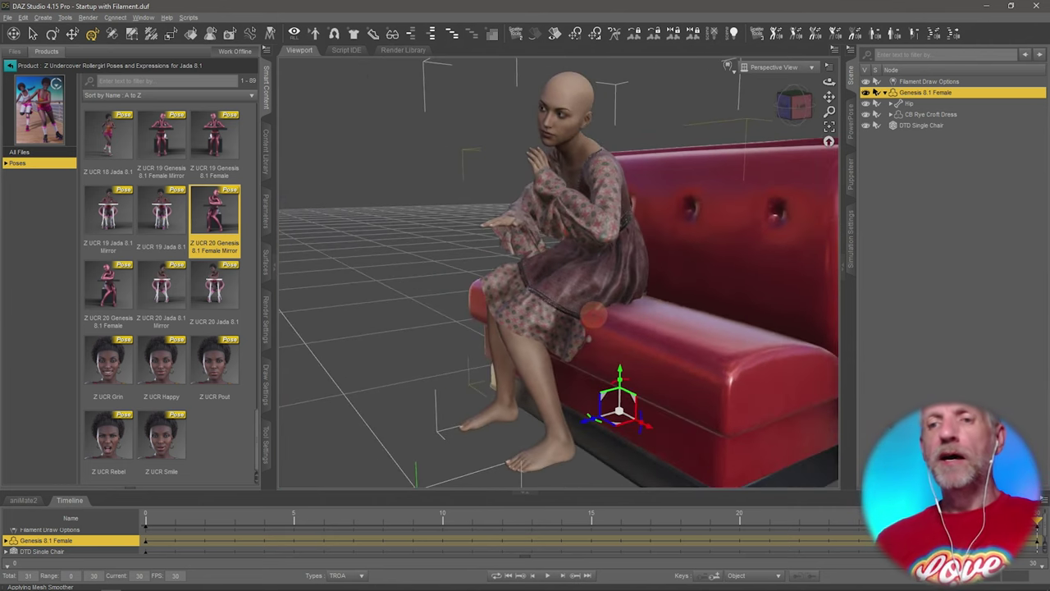
middle_click_drag(592, 320, 578, 320)
scroll(578, 323, "down", 2)
left_click_drag(578, 323, 576, 328)
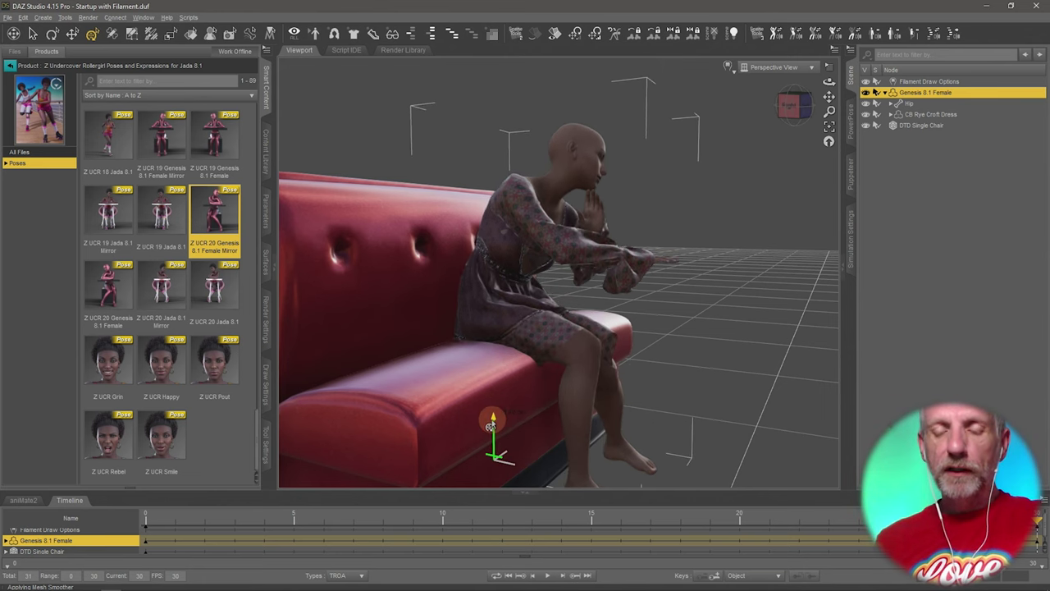
scroll(551, 366, "up", 5)
left_click_drag(556, 363, 557, 362, "ctrl+alt")
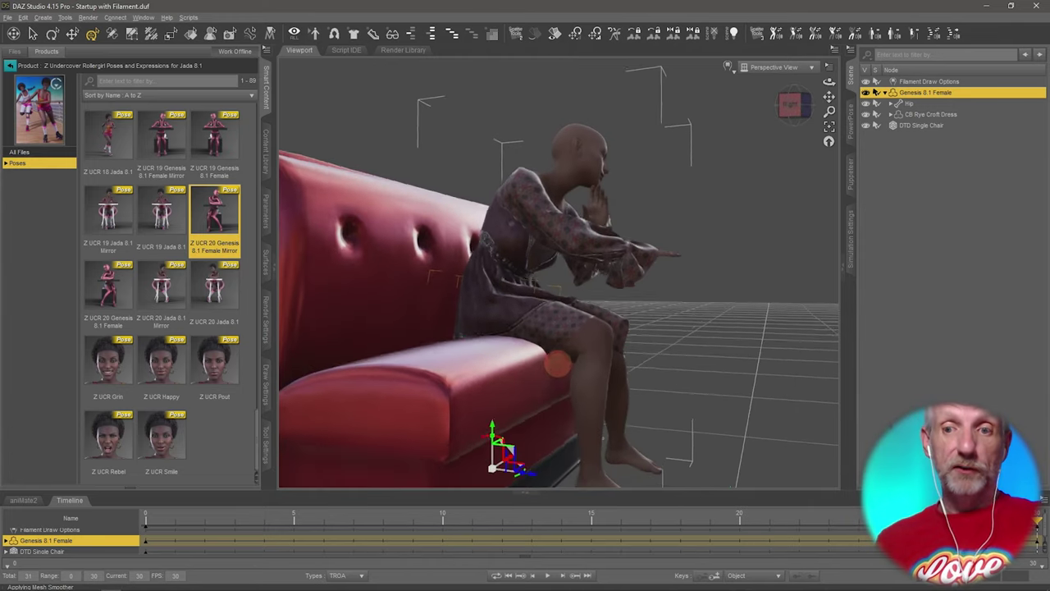
Clear the existing dForce simulation and simulate the dress again with the adjusted seated figure
left_click(853, 257)
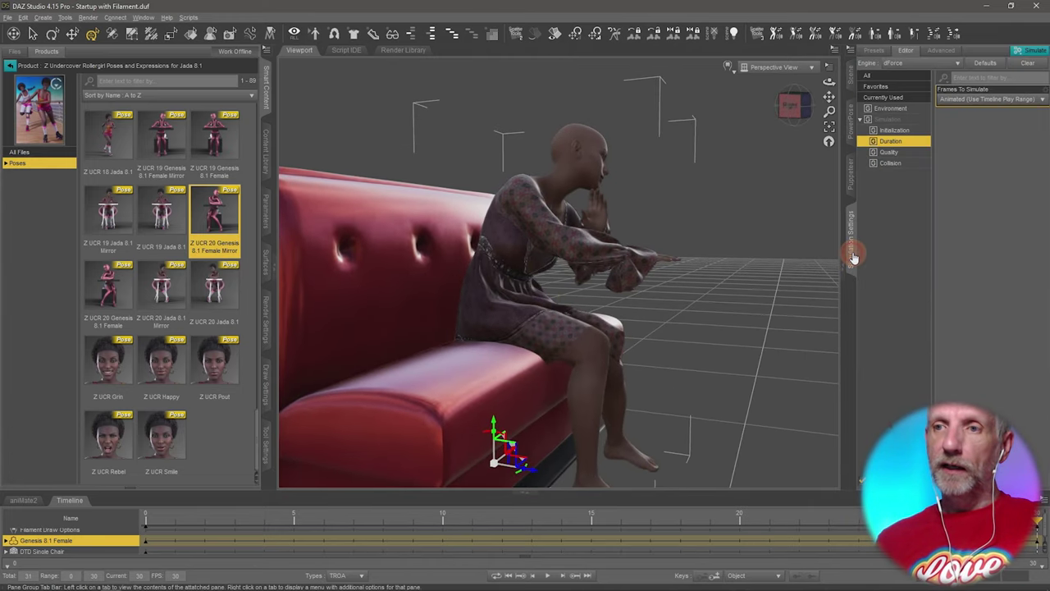
left_click(1026, 66)
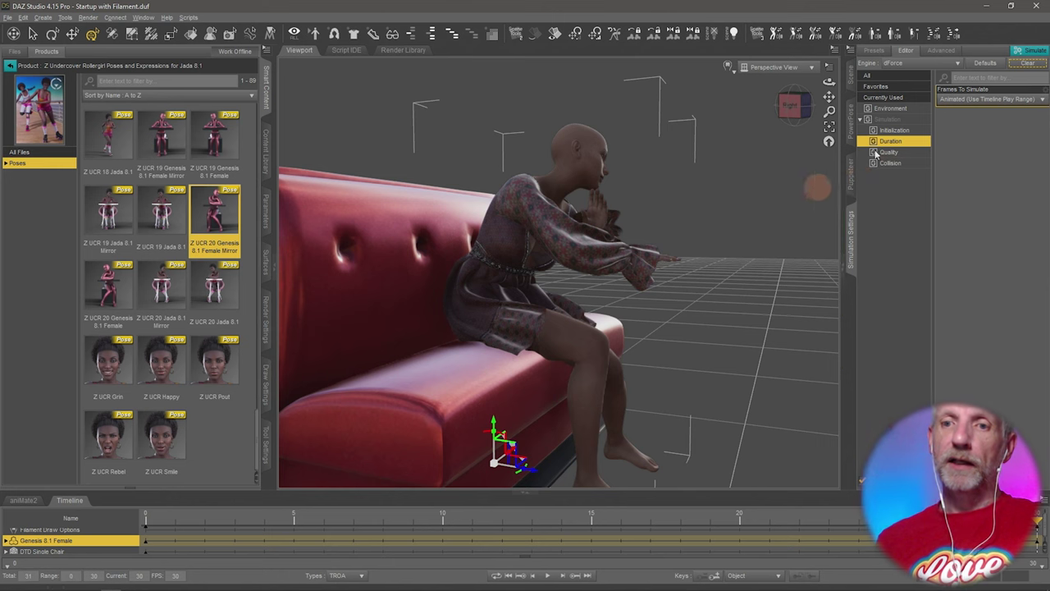
left_click_drag(733, 159, 734, 153)
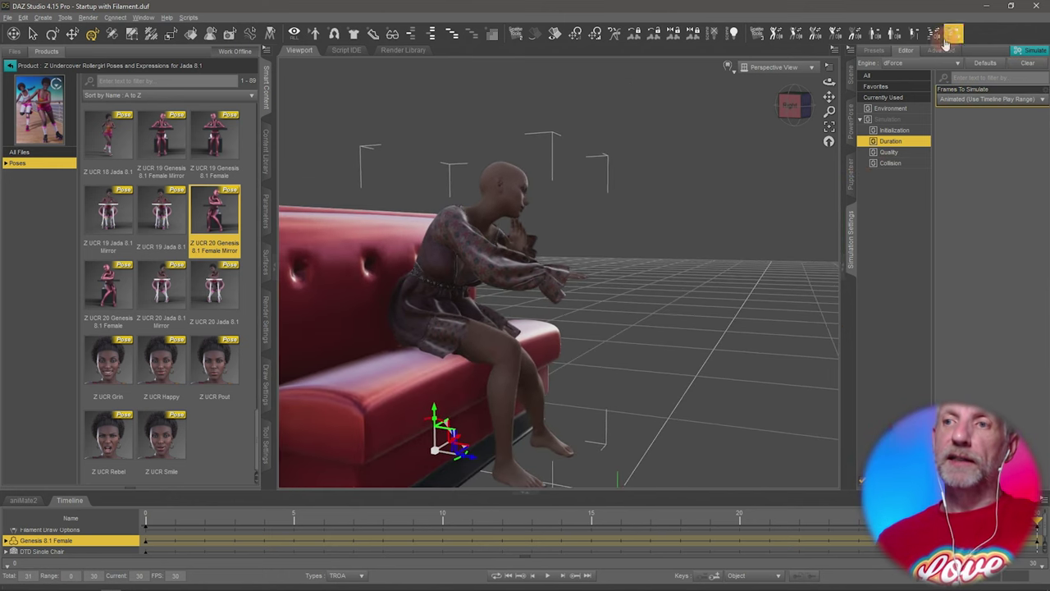
left_click(1033, 57)
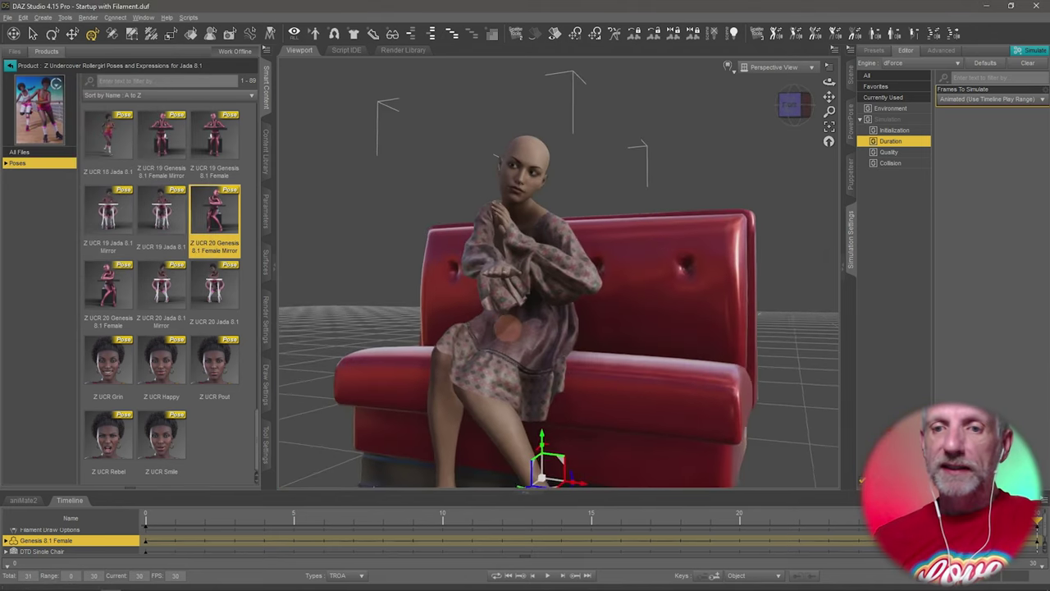
Inspect the simulated dress from several sides and scrub the animation back to frame 0 and on to frame 9
left_click_drag(507, 328, 607, 343, "ctrl+alt")
scroll(512, 328, "up", 4)
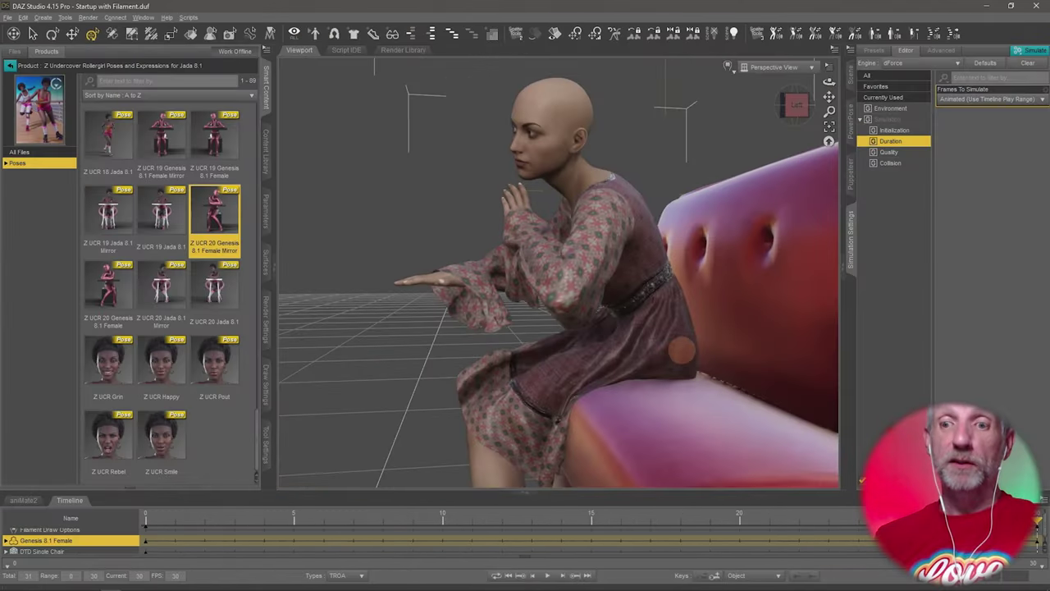
left_click_drag(680, 349, 687, 352)
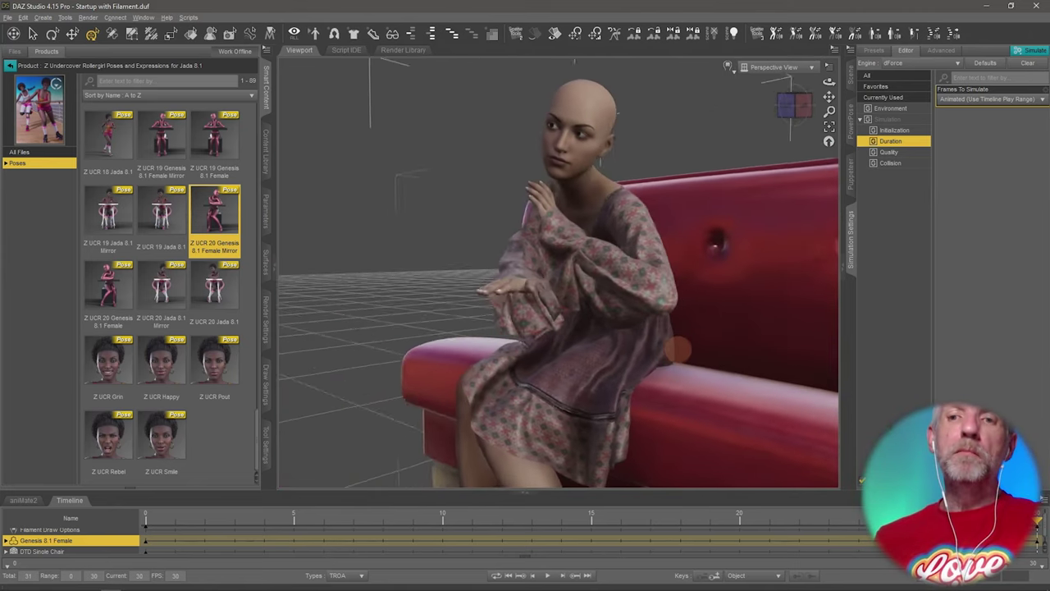
mouse_move(678, 350)
left_mouse_down()
mouse_move(693, 362)
mouse_move(682, 351)
left_mouse_up()
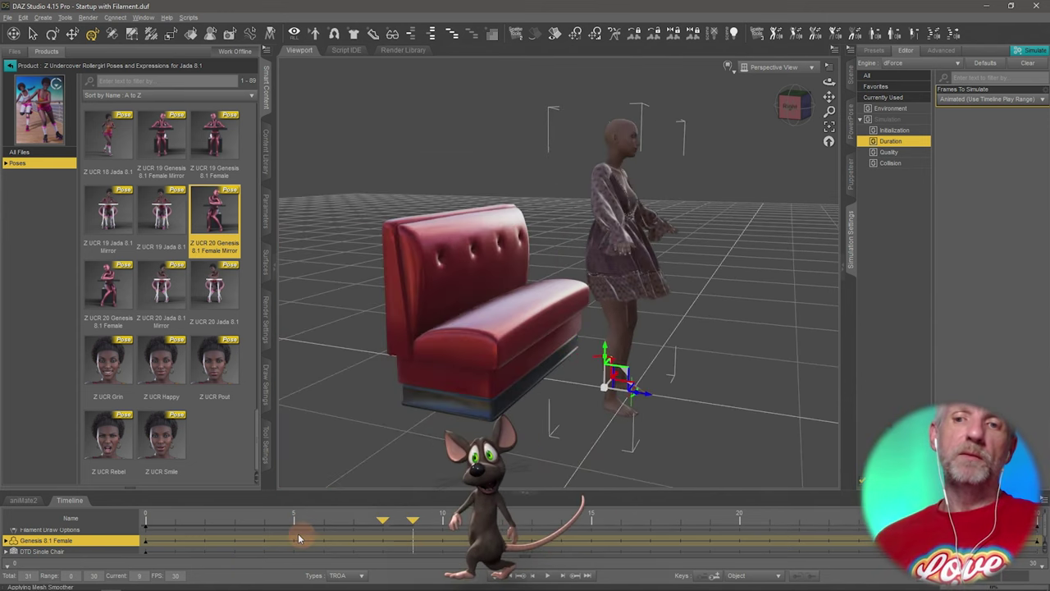
left_click_drag(298, 537, 141, 524)
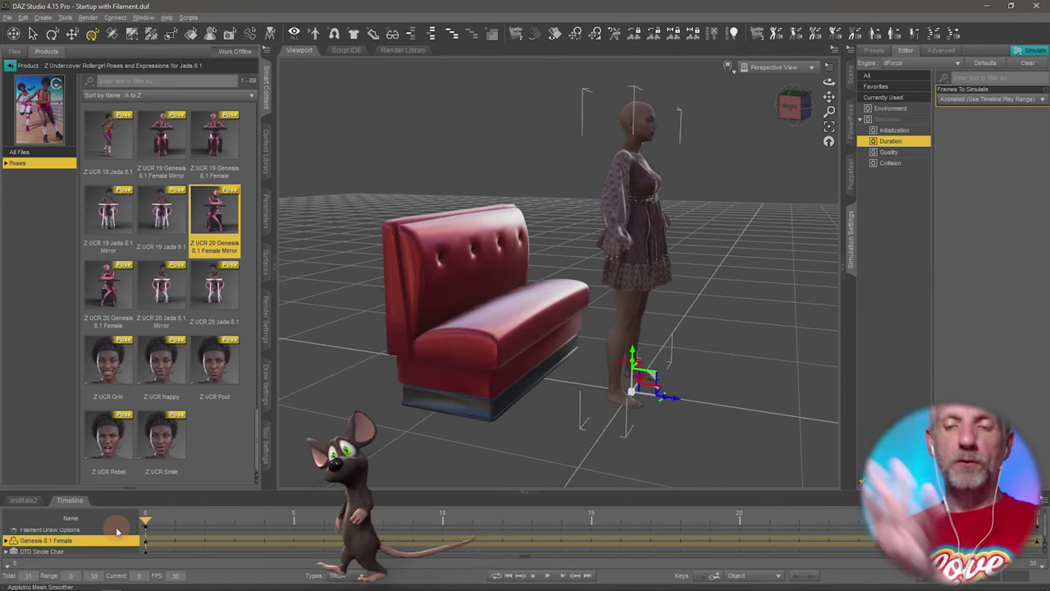
left_click(421, 562)
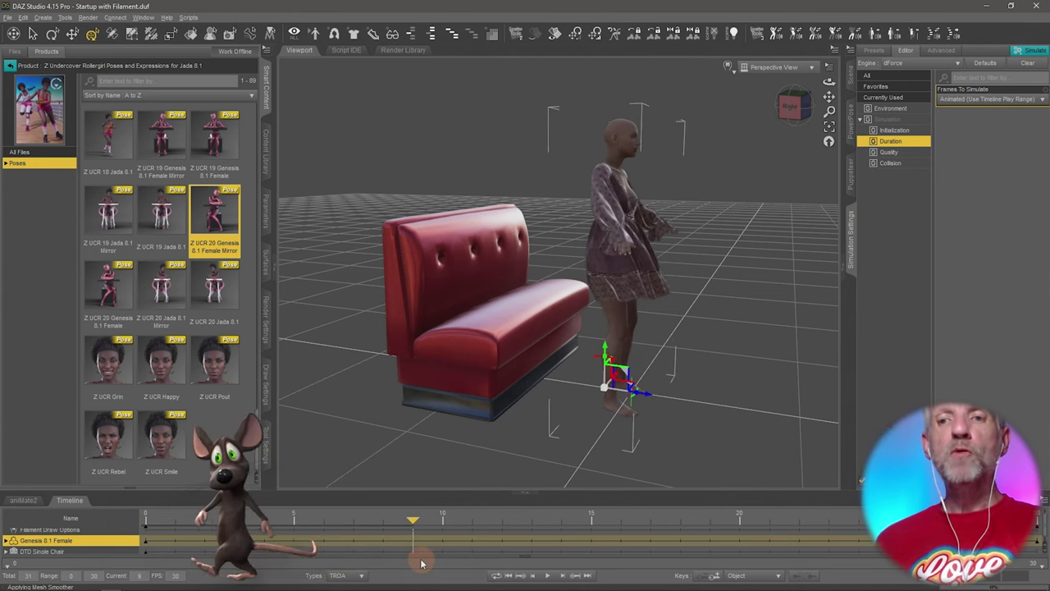
Scrub the animation to frame 30 and examine the simulated dress on the seated figure from close up and farther away
left_click_drag(421, 563, 1042, 565)
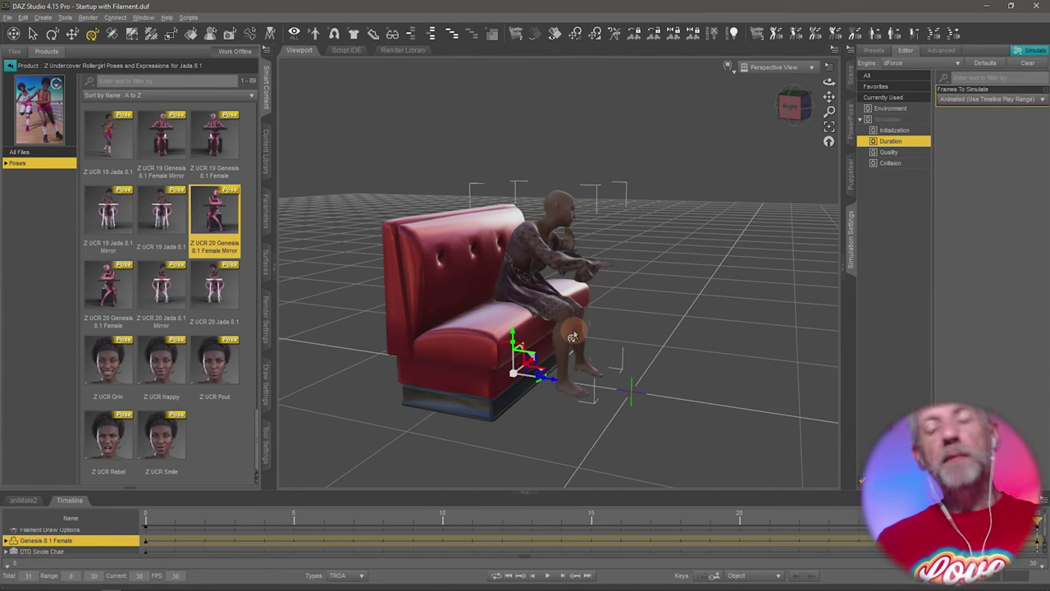
scroll(535, 326, "up", 6)
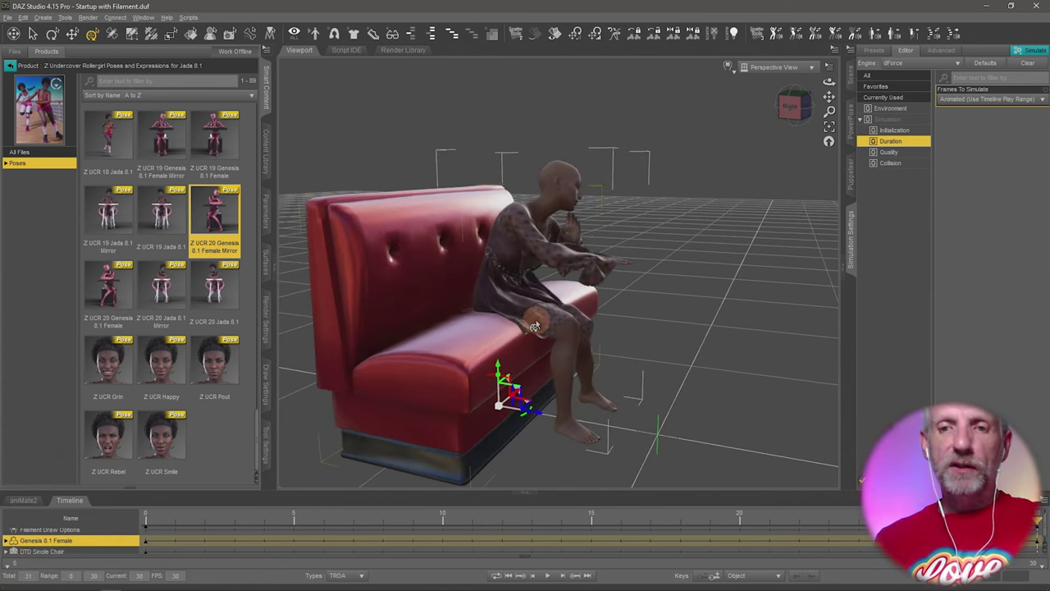
scroll(534, 327, "up", 1)
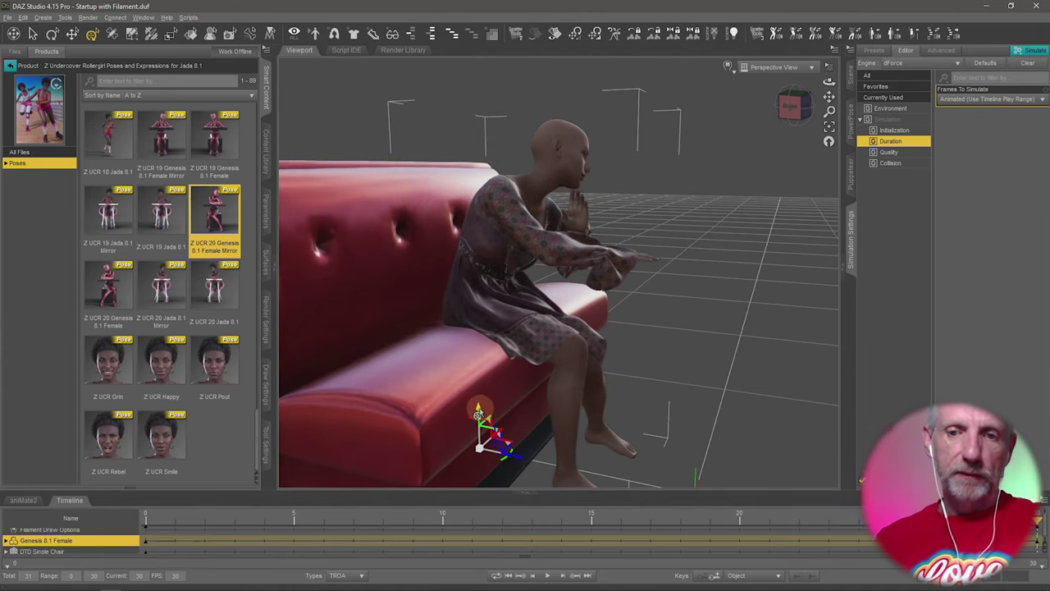
left_click_drag(478, 415, 471, 403)
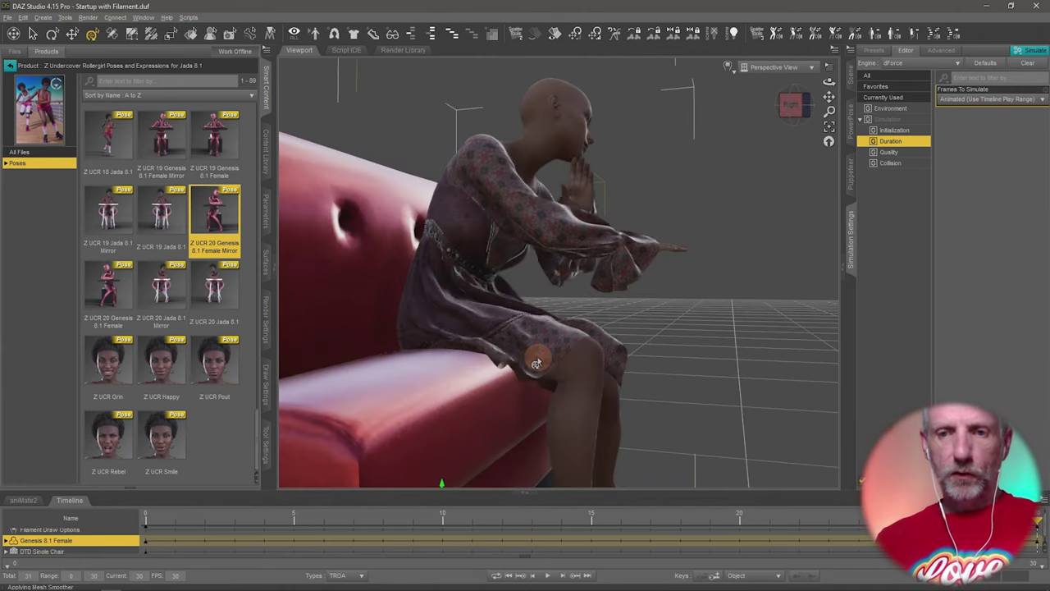
middle_click_drag(536, 361, 539, 359)
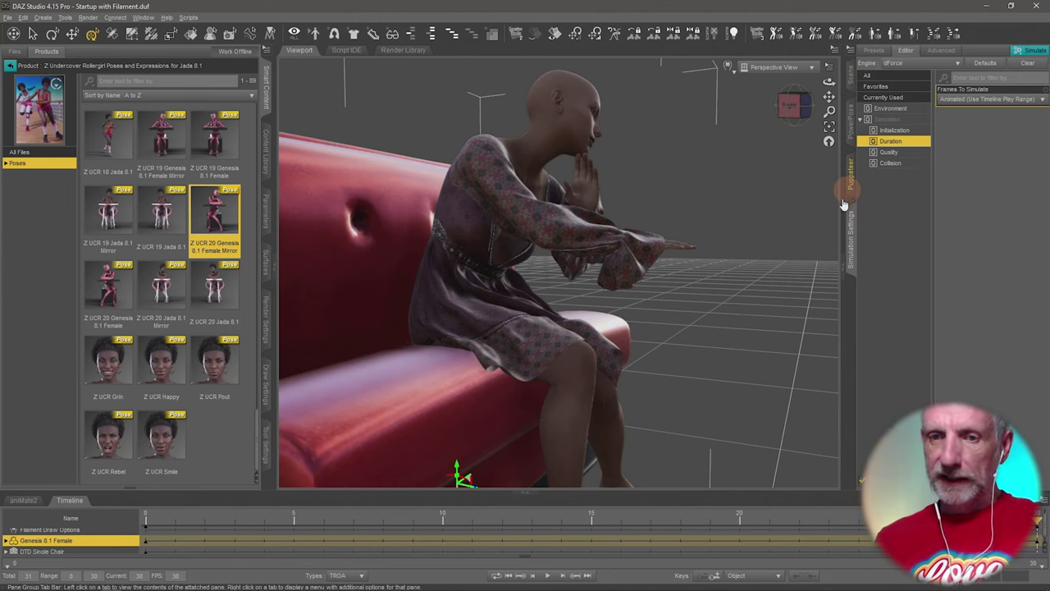
scroll(637, 363, "down", 5)
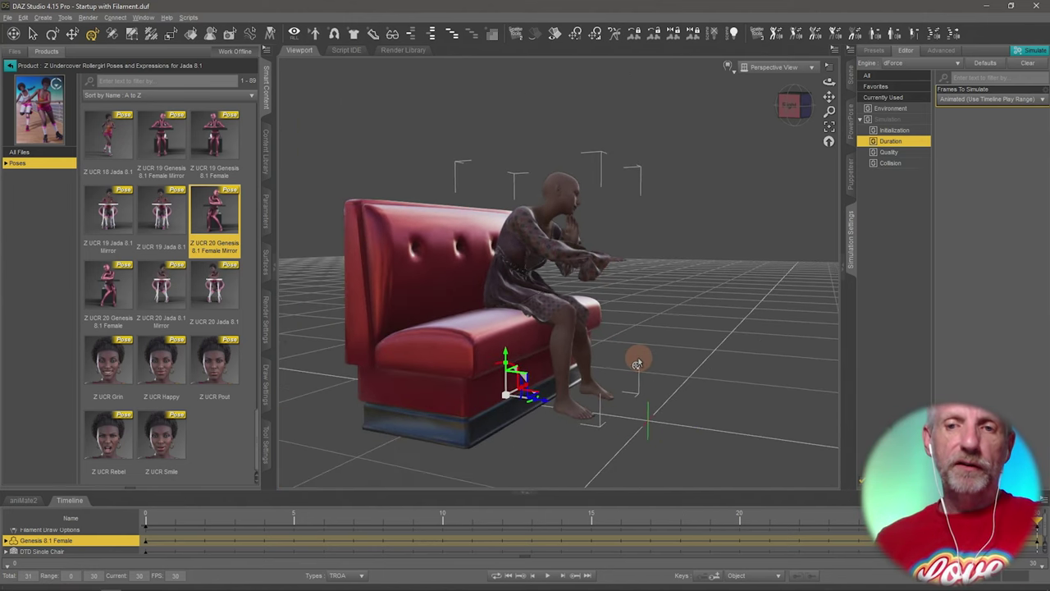
middle_click_drag(638, 357, 638, 361)
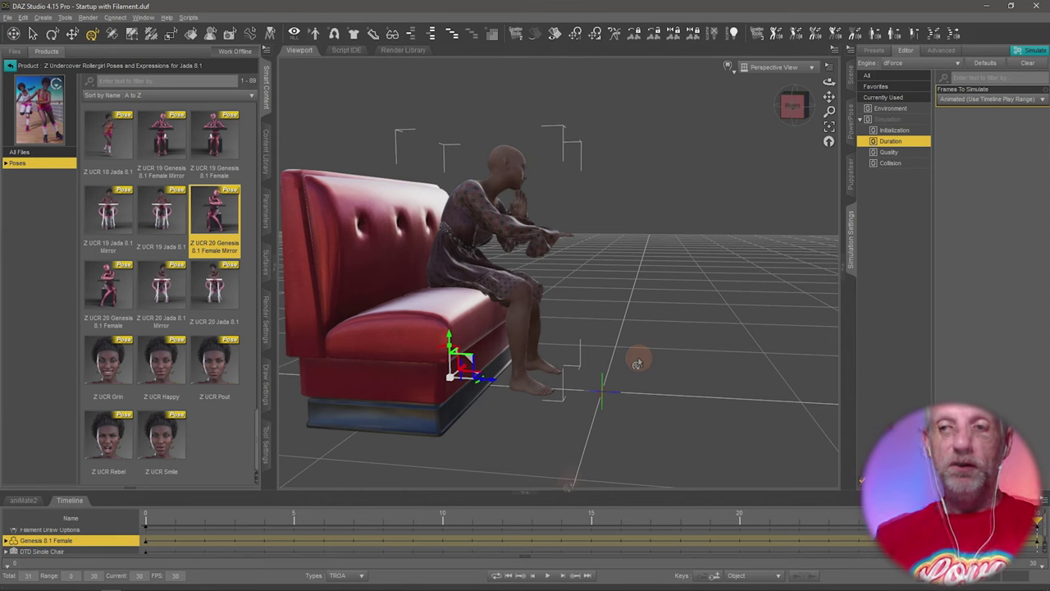
Enlarge the timeline area and set the animation's total length to 61 frames
left_click_drag(569, 492, 561, 420)
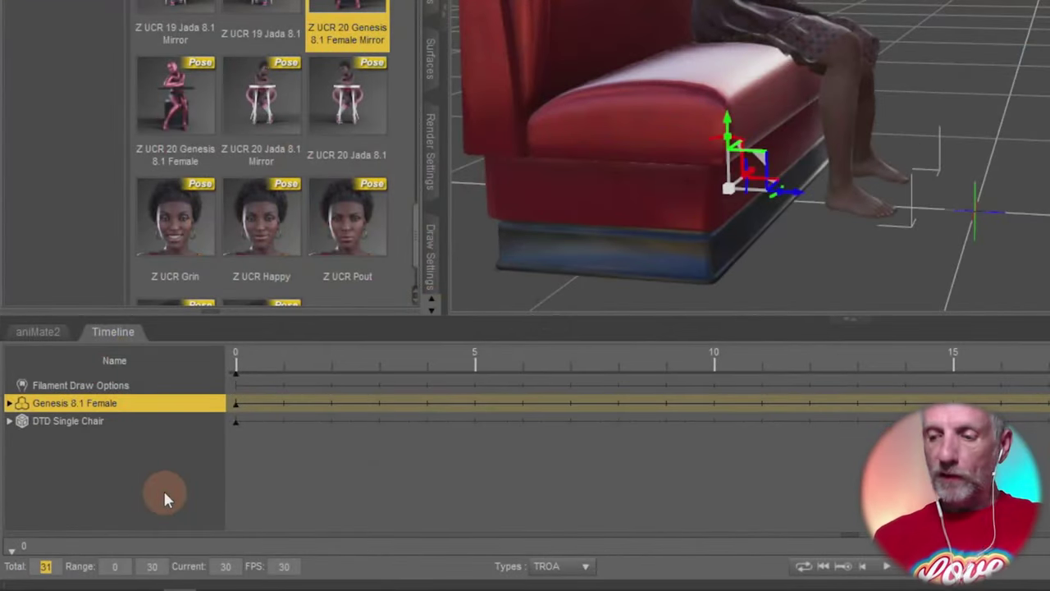
type("61")
key("Return")
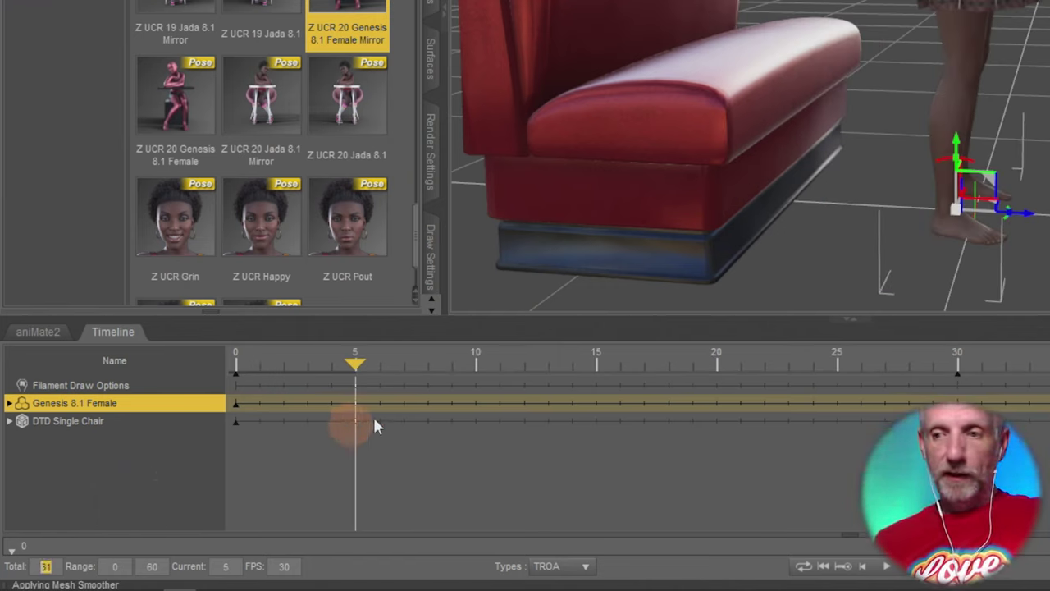
Copy Genesis 8.1 Female's seated pose keys at frame 30 and paste them at frame 60
left_click(355, 367)
left_click_drag(355, 367, 948, 365)
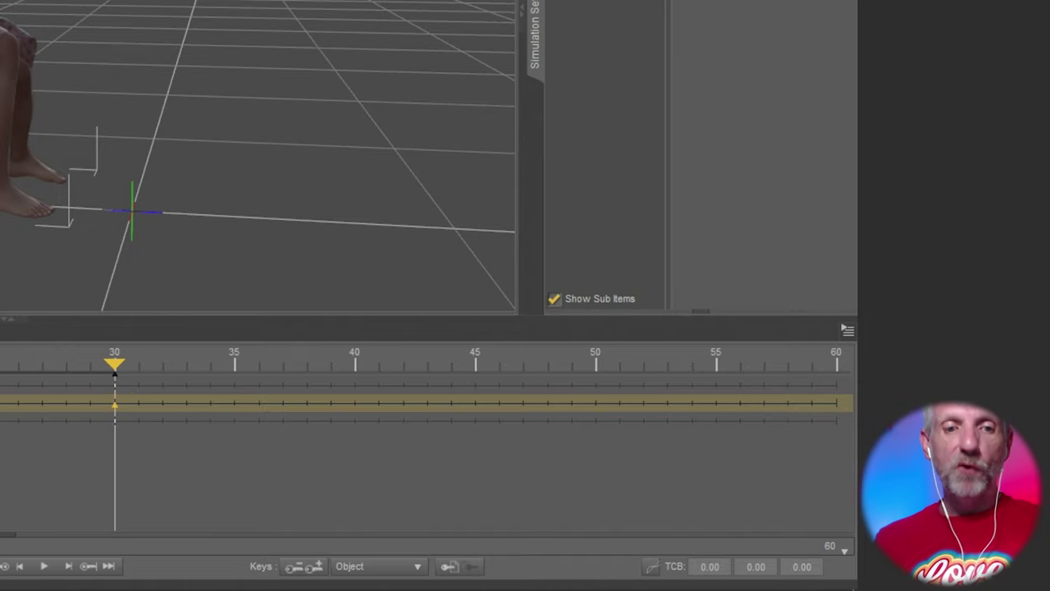
left_click(114, 405)
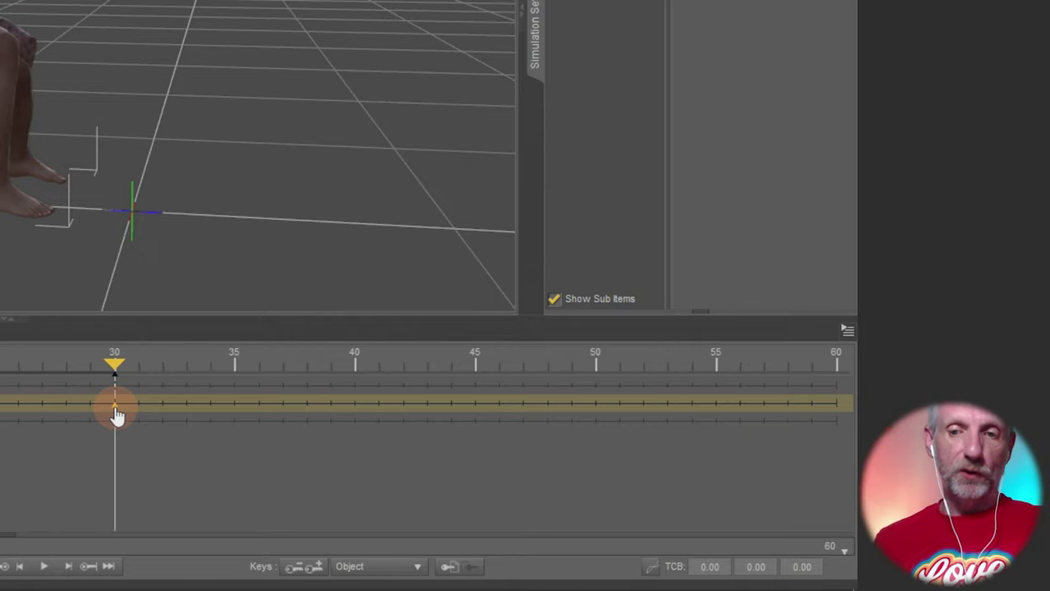
right_click(116, 408)
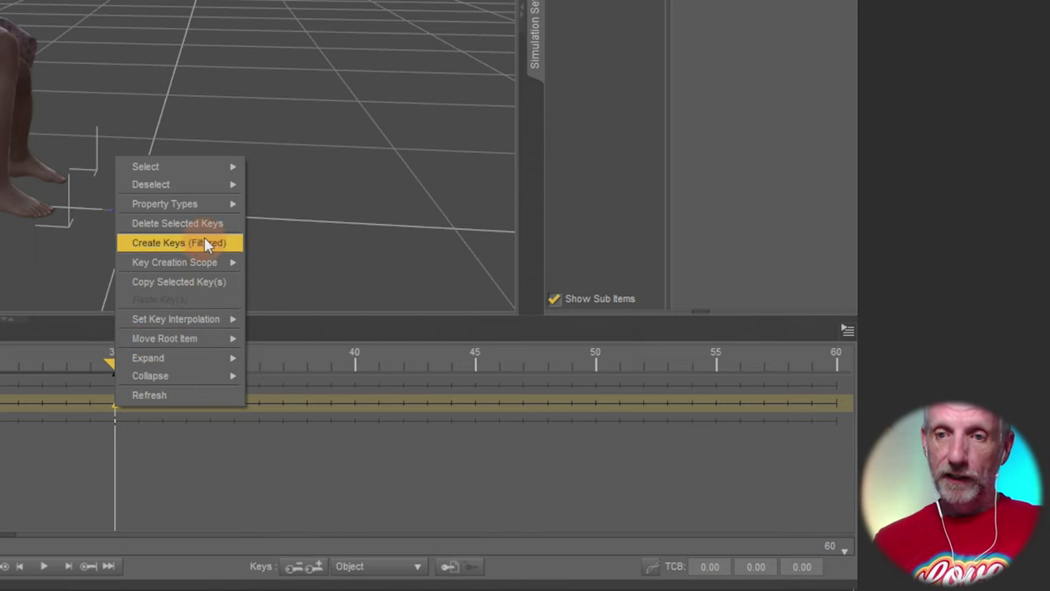
left_click(223, 283)
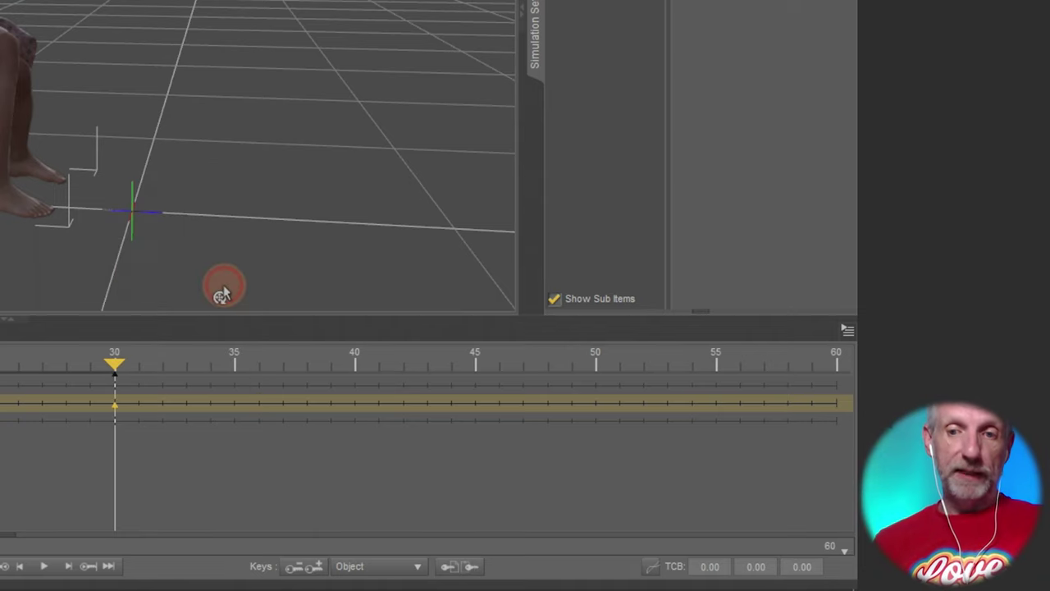
left_click_drag(115, 371, 834, 383)
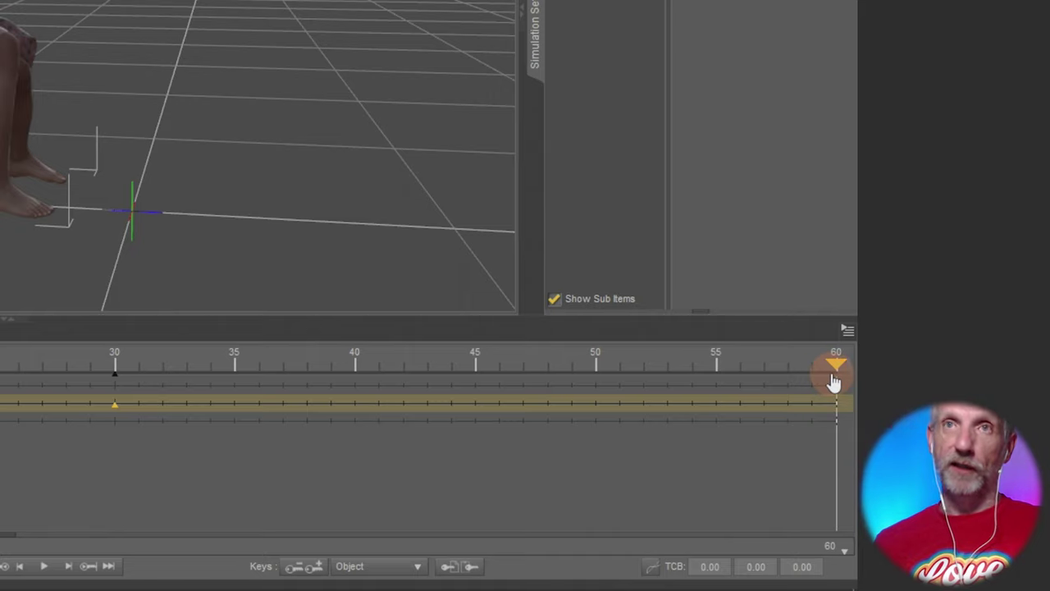
right_click(817, 439)
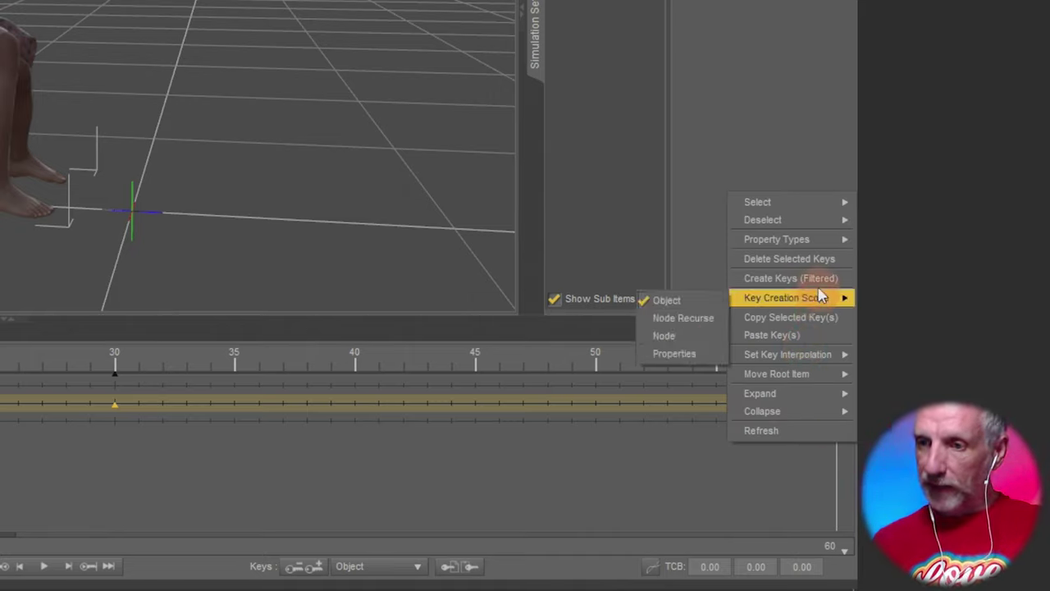
left_click(819, 334)
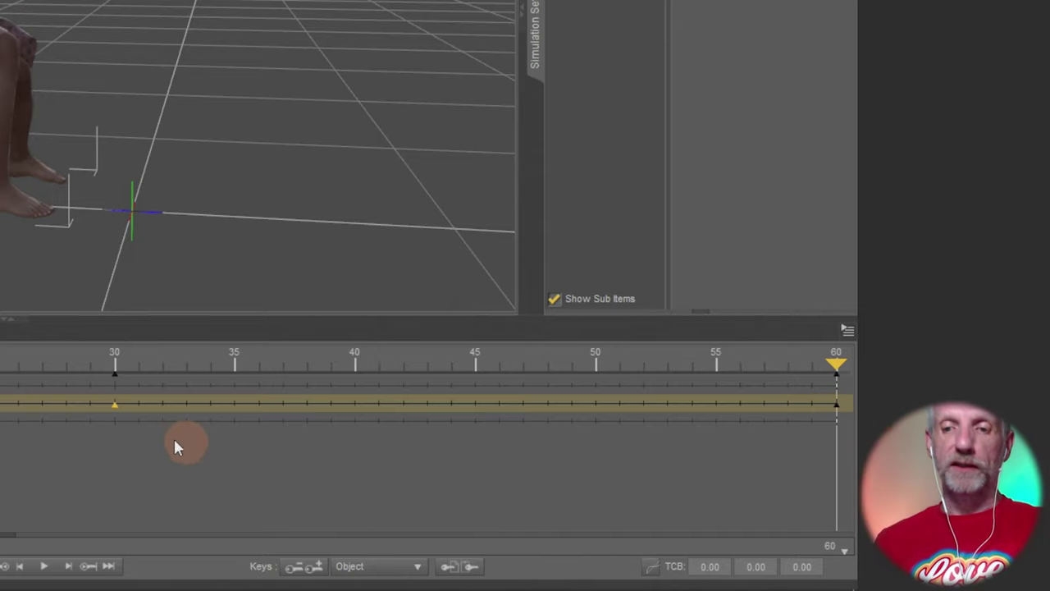
left_click(127, 442)
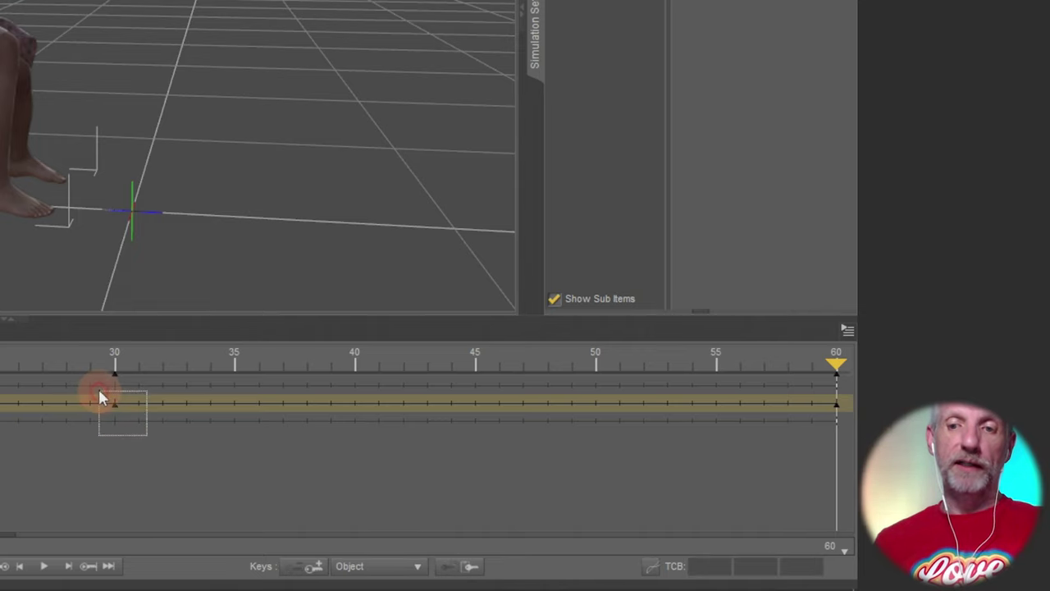
left_click_drag(99, 392, 102, 394)
right_click(115, 401)
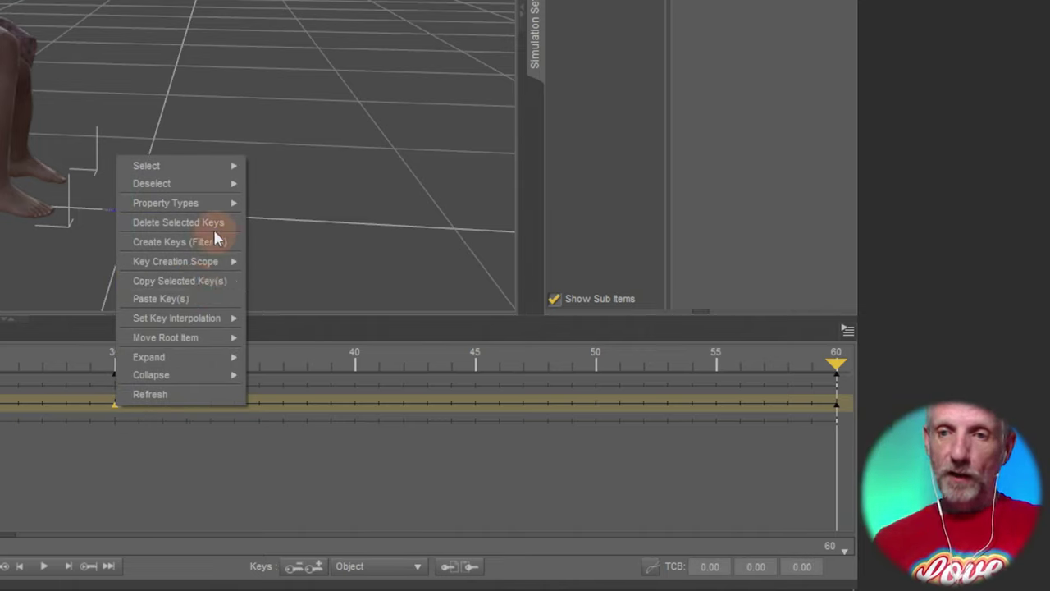
left_click(197, 480)
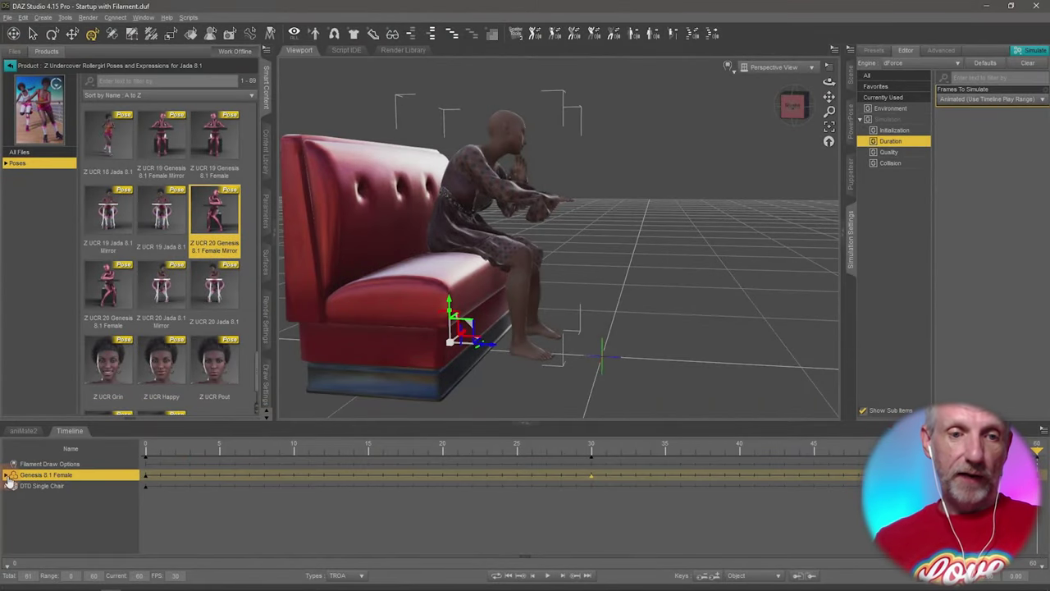
Expand Genesis 8.1 Female's timeline tracks down to the individual translation properties and examine their keys at frame 30
left_click(6, 476)
left_click_drag(375, 424, 379, 200)
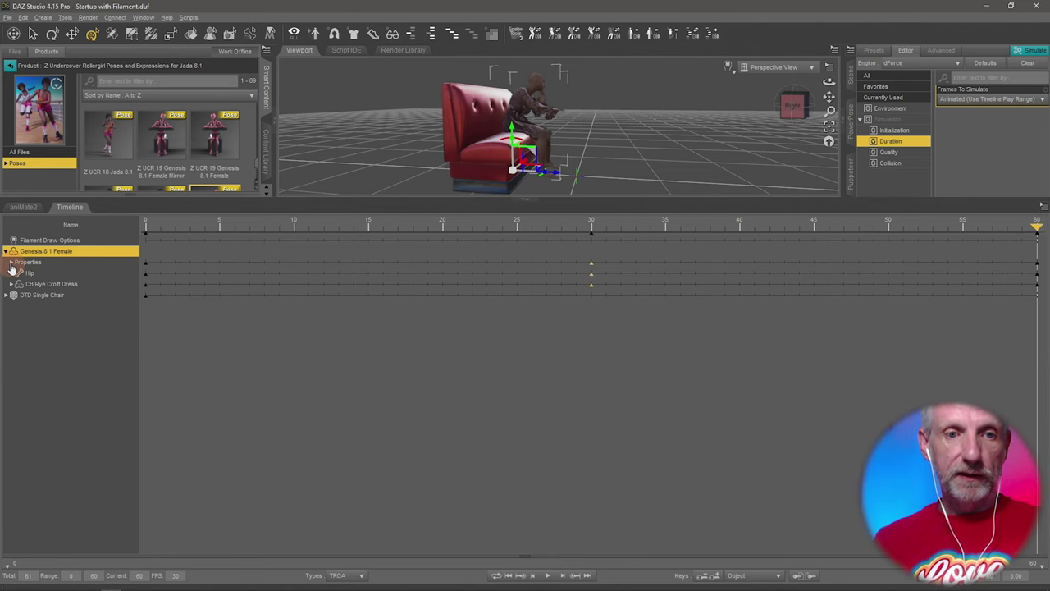
left_click(10, 262)
left_click(16, 273)
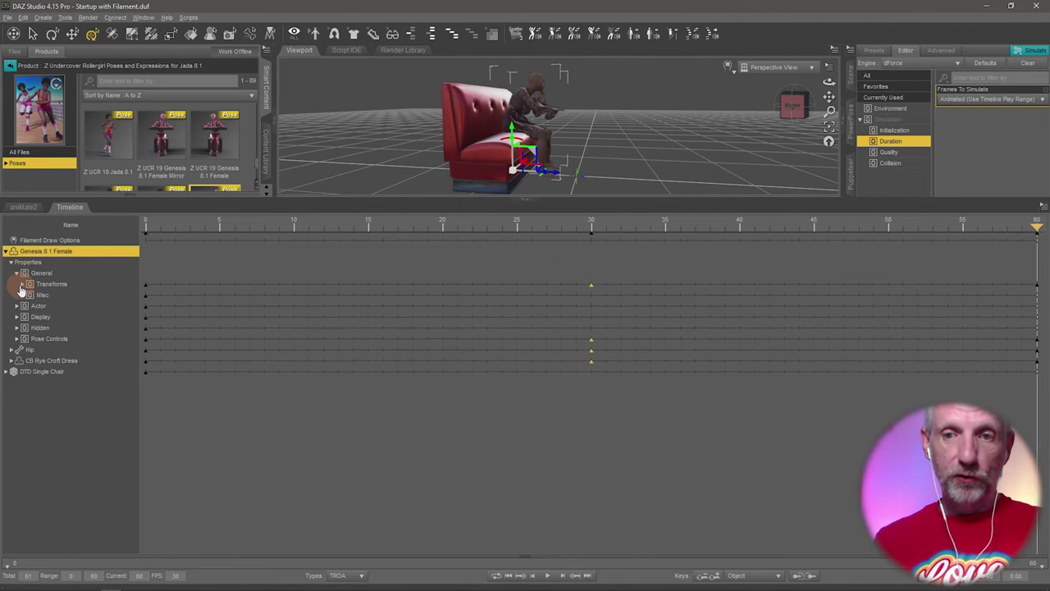
left_click(23, 284)
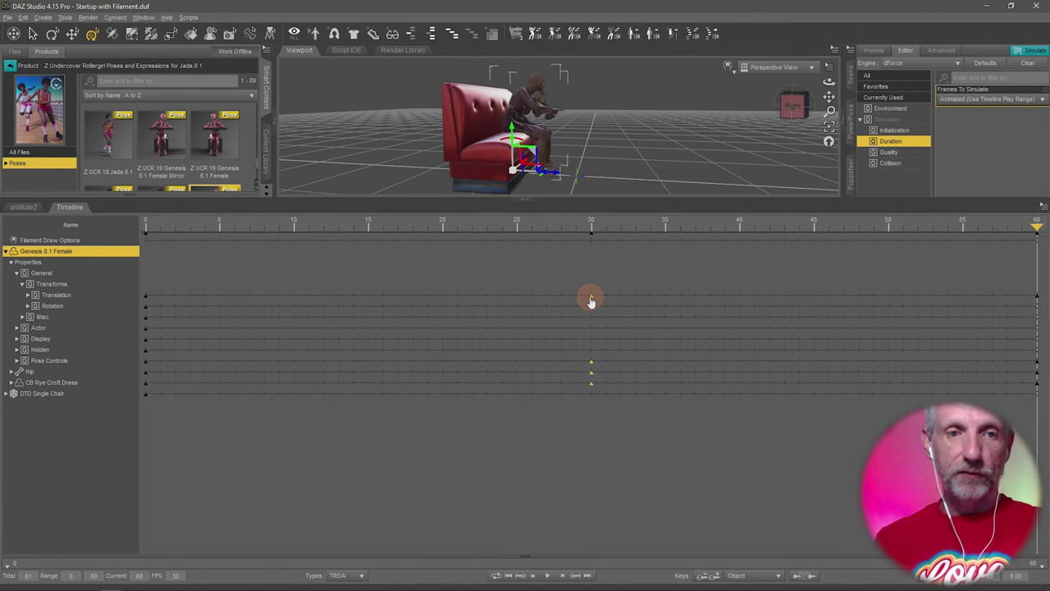
left_click(28, 294)
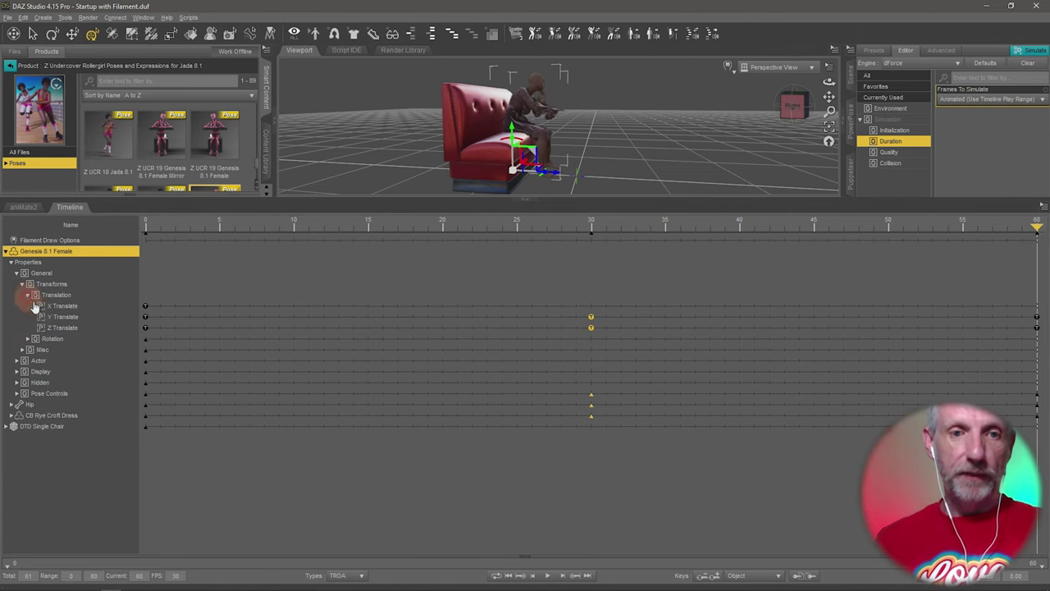
left_click_drag(608, 305, 600, 339)
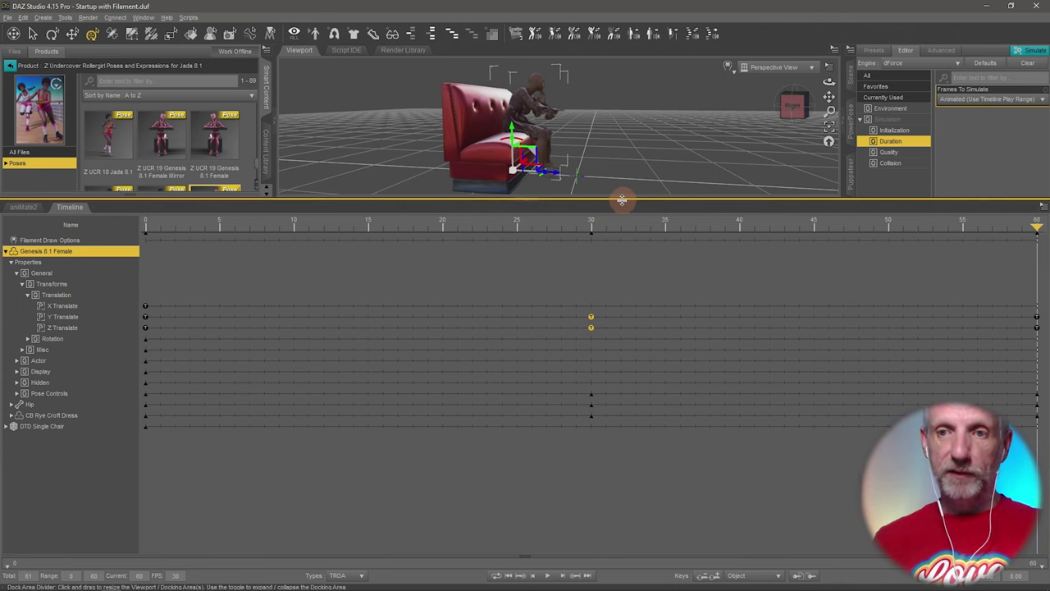
Shrink the enlarged timeline area and delete Genesis 8.1 Female's selected keys at frame 30
left_click_drag(621, 201, 625, 304)
left_click_drag(625, 305, 626, 345)
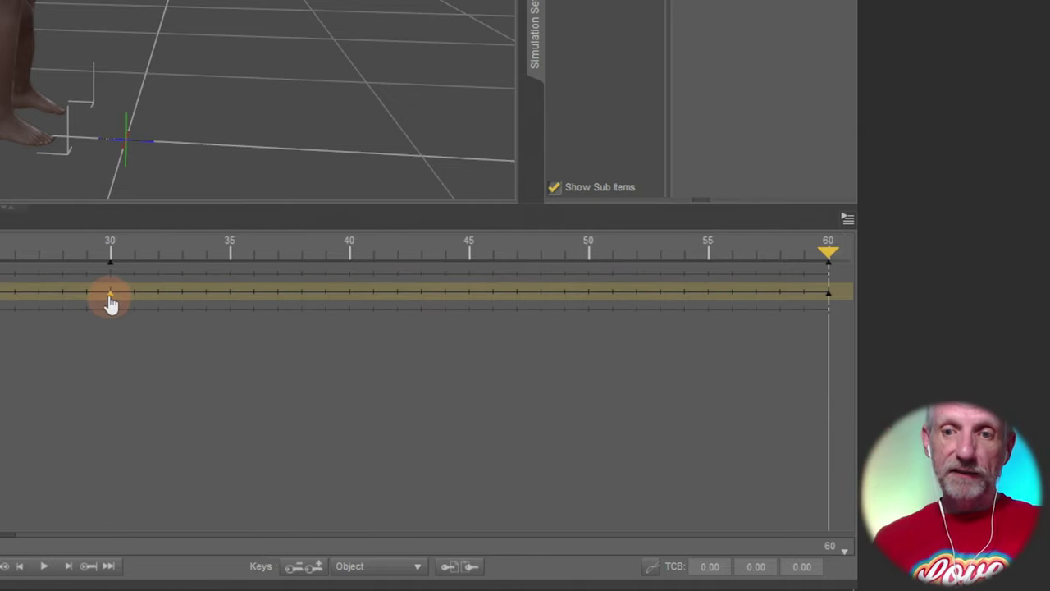
right_click(109, 300)
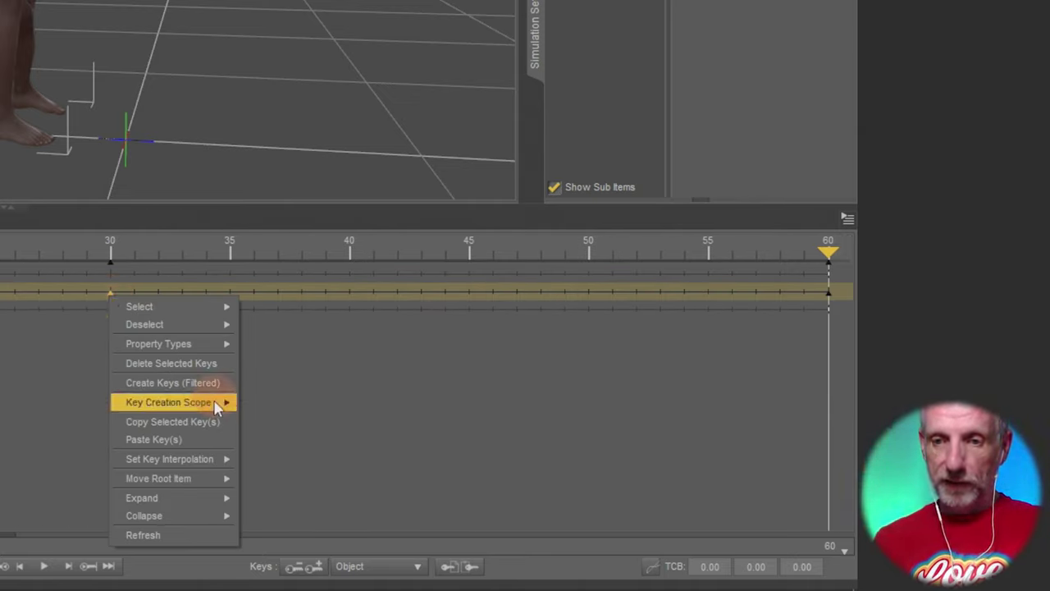
left_click(209, 365)
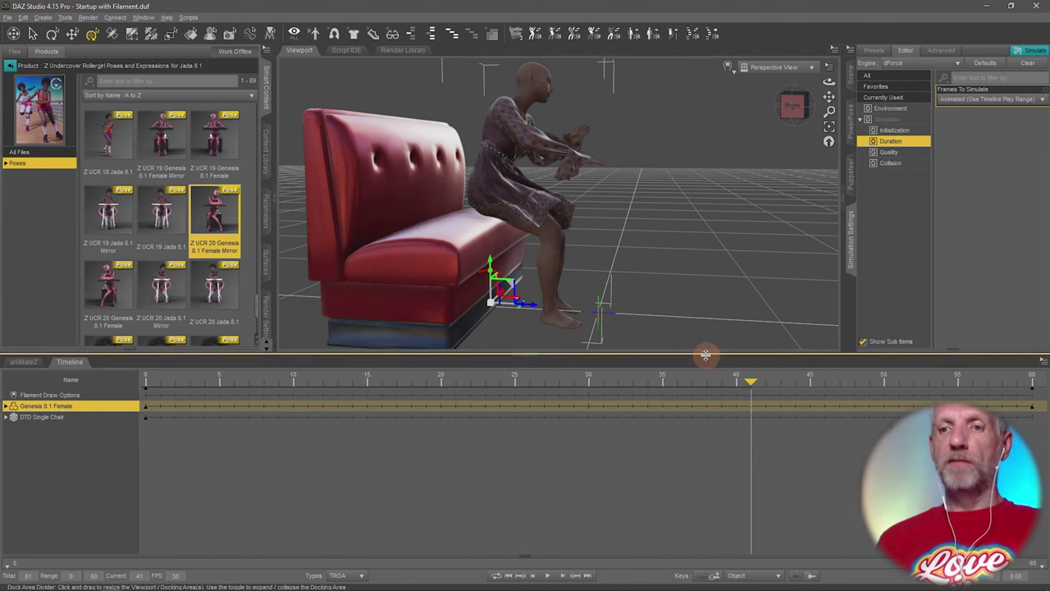
Return the animation to frame 0, clear the existing dForce simulation and simulate the dress over the extended timeline
left_click_drag(710, 390, 812, 459)
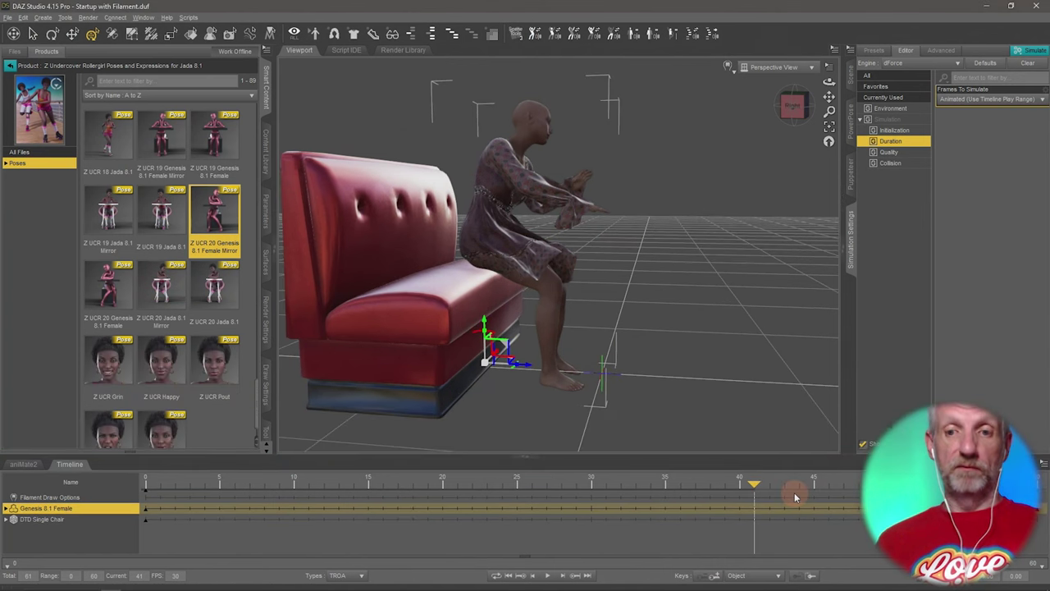
left_click_drag(753, 483, 24, 484)
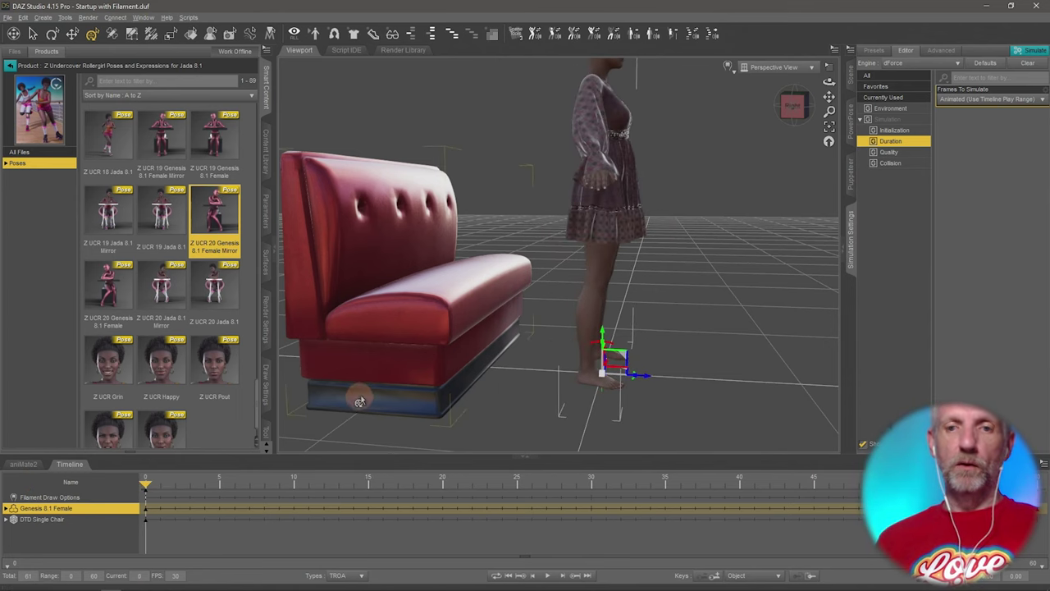
scroll(435, 359, "down", 3)
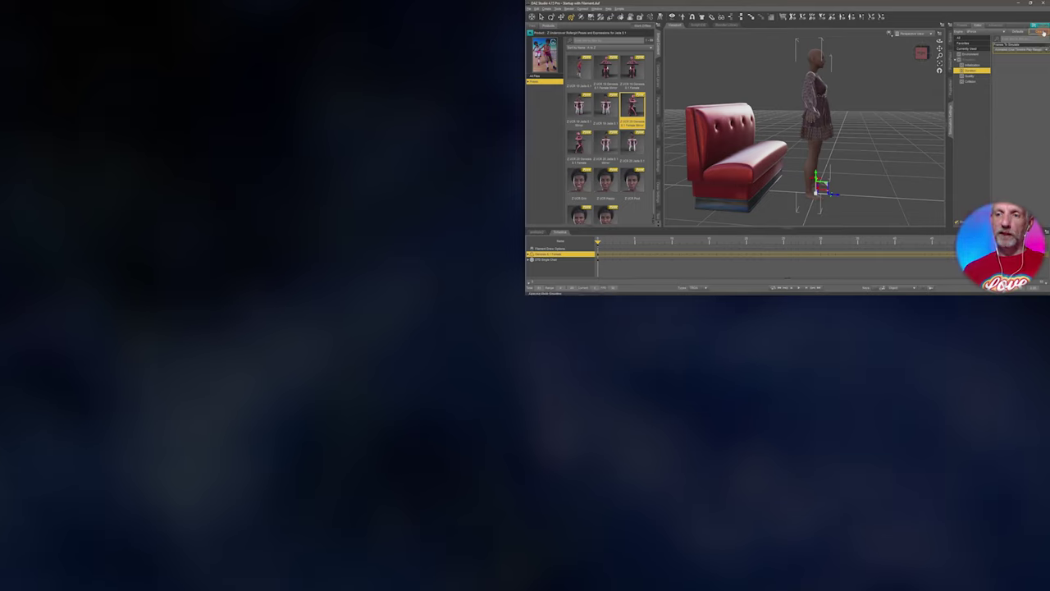
left_click(1043, 32)
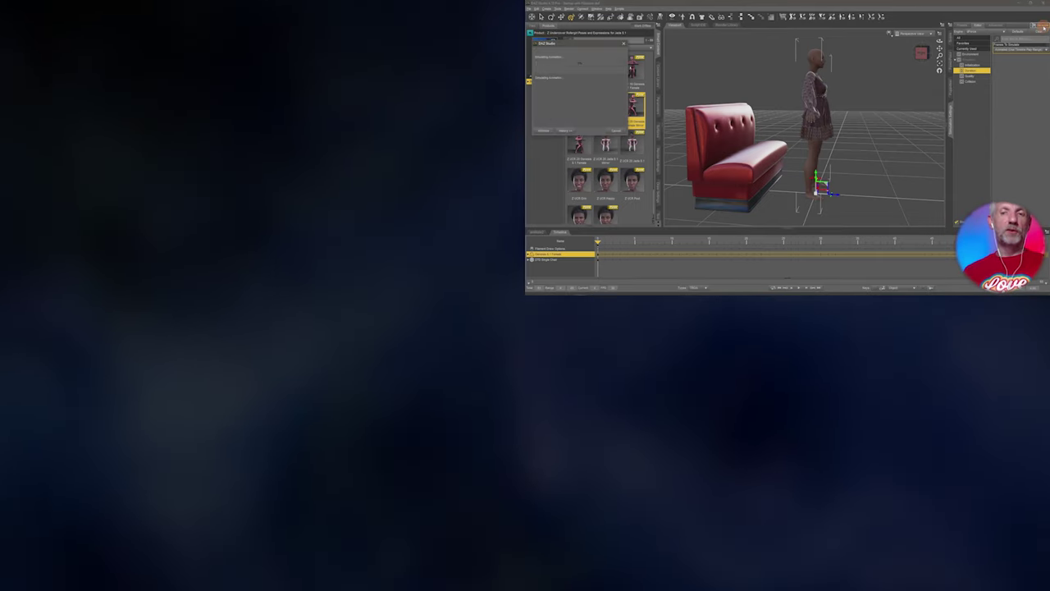